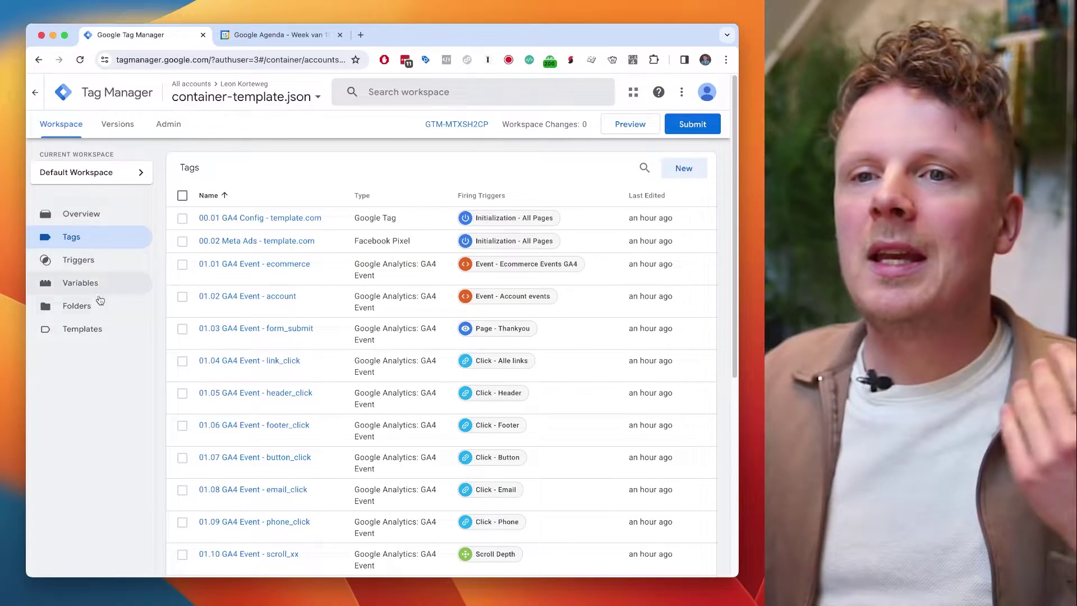
Show the Folders page with all 78 items listed under Unfiled items.
click(103, 307)
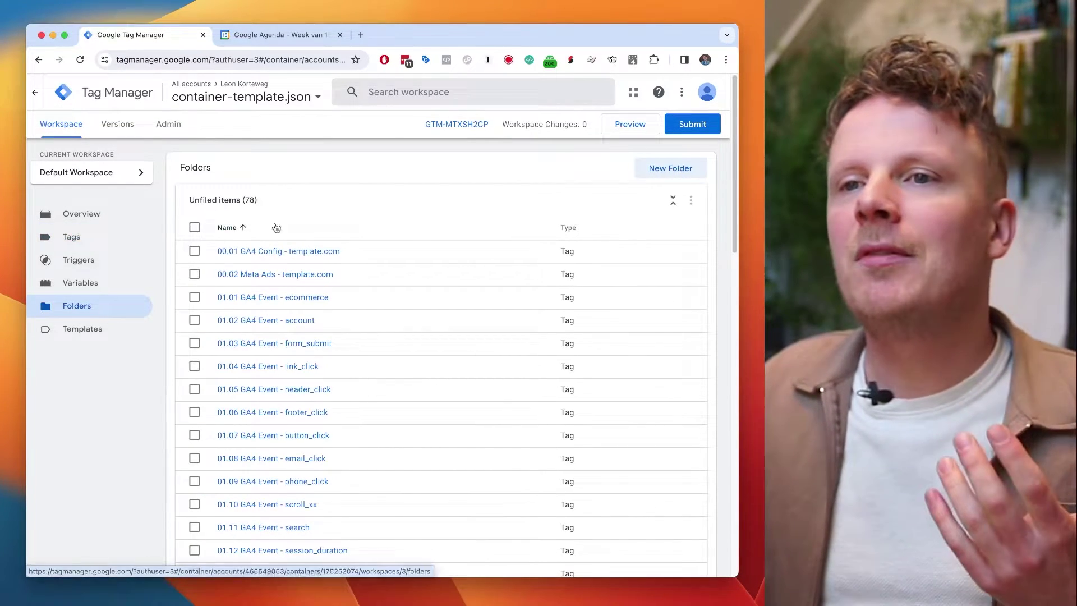
Create a new folder named Google Analytics.
click(227, 207)
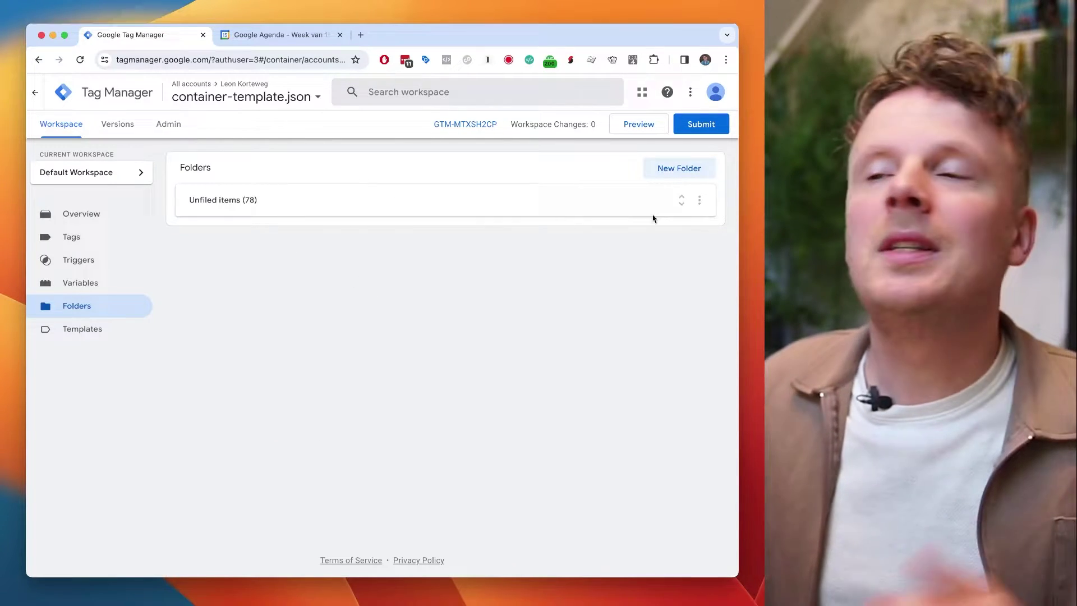
click(682, 169)
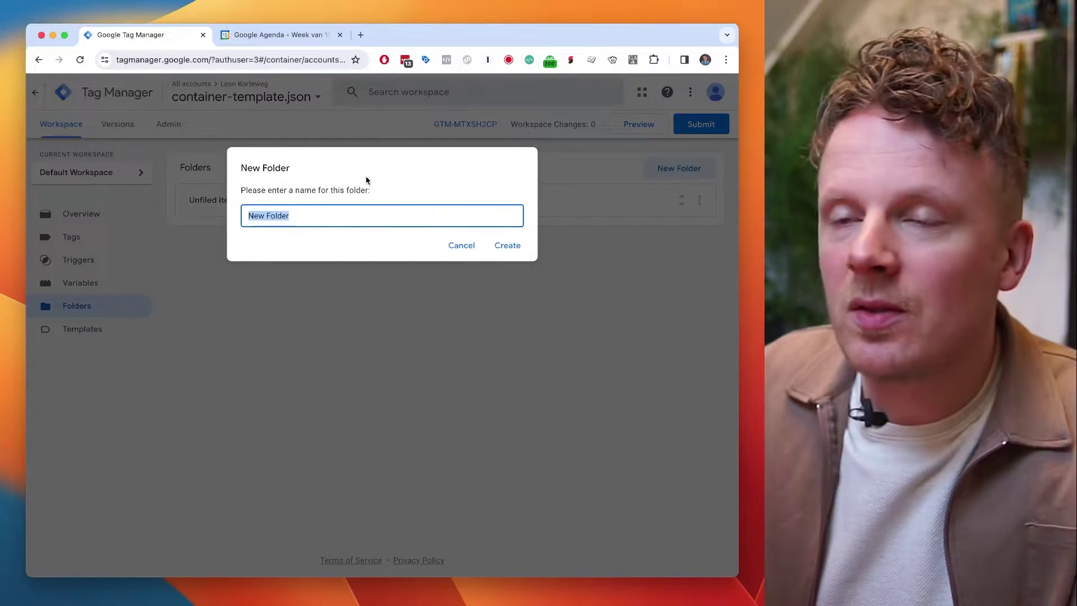
text(Google Analy)
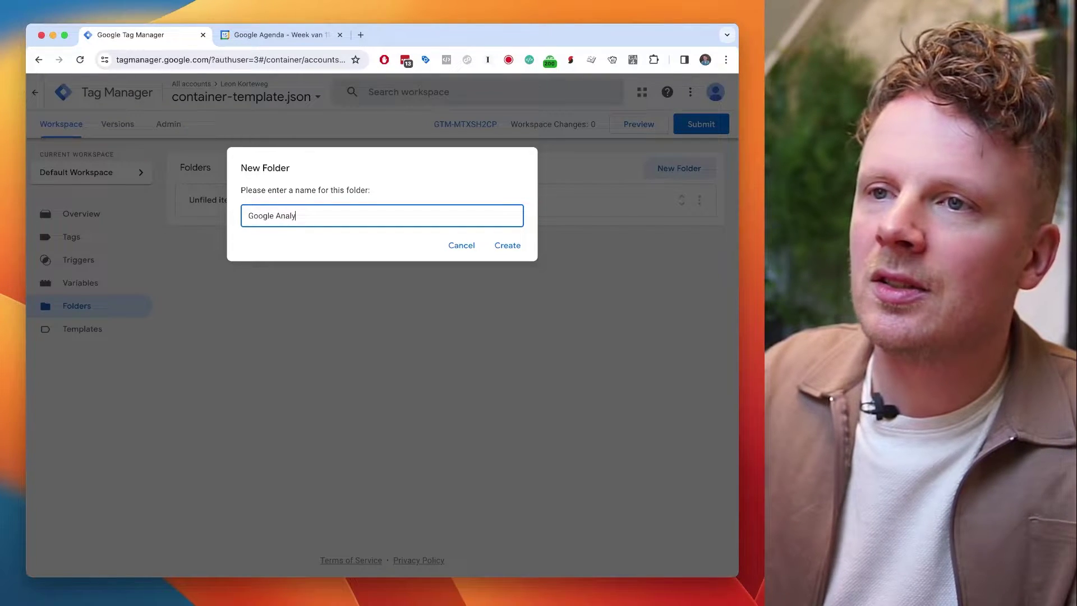
key(Return)
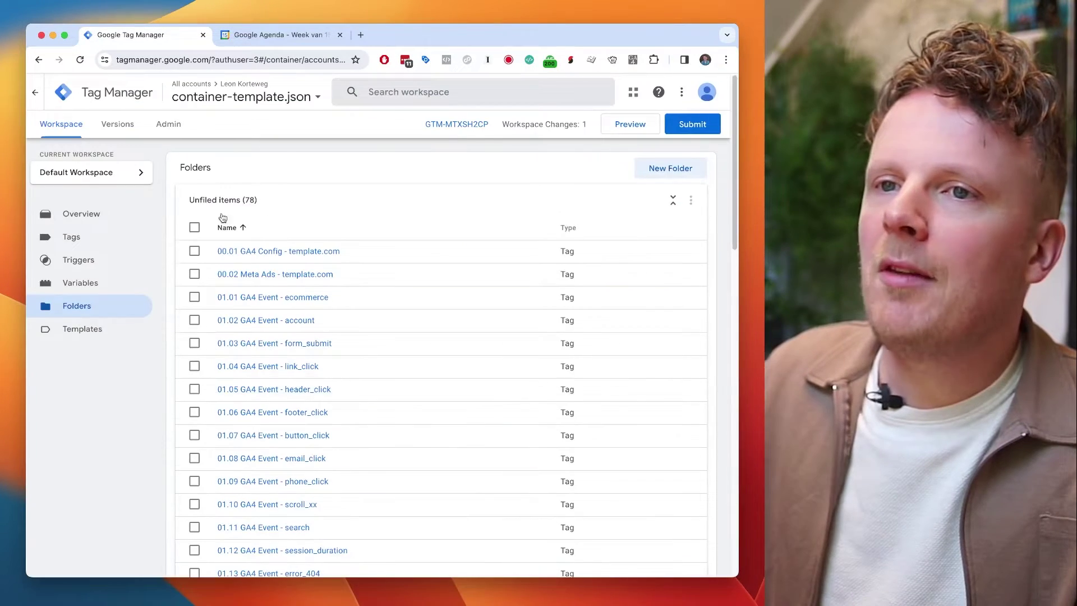
Move 00.01 GA4 Config and events 01.01, 01.02, 01.03 into the Google Analytics folder.
click(195, 251)
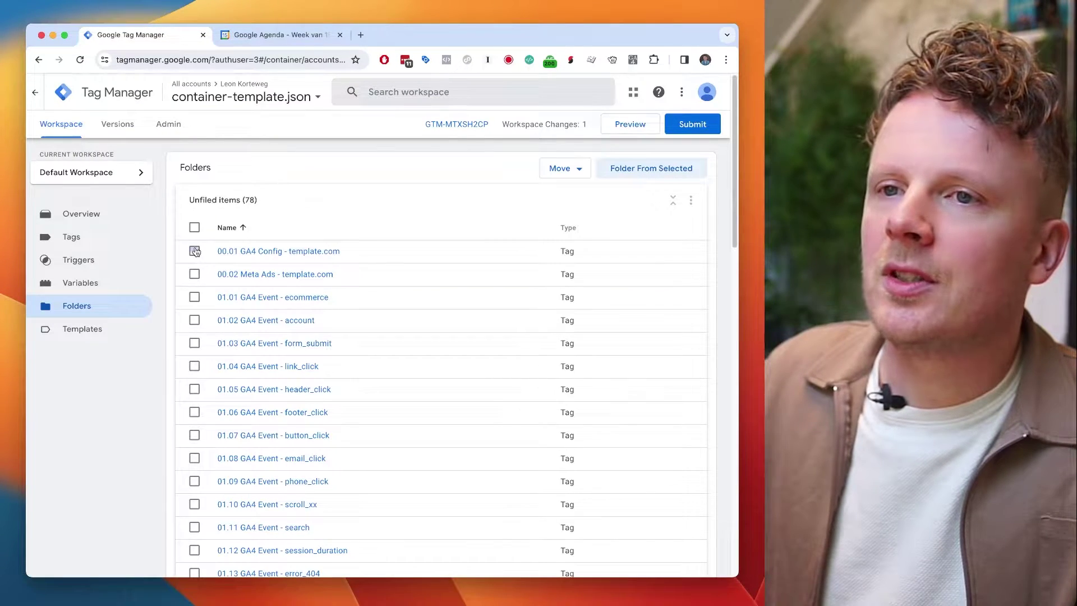
click(194, 298)
click(194, 321)
click(194, 343)
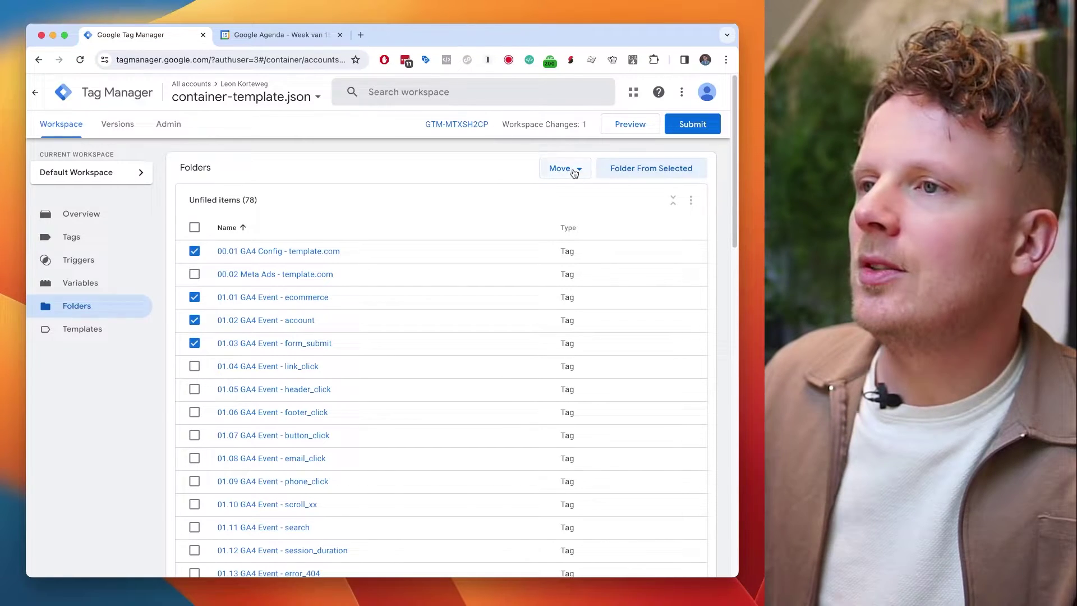
click(564, 169)
click(578, 217)
click(465, 202)
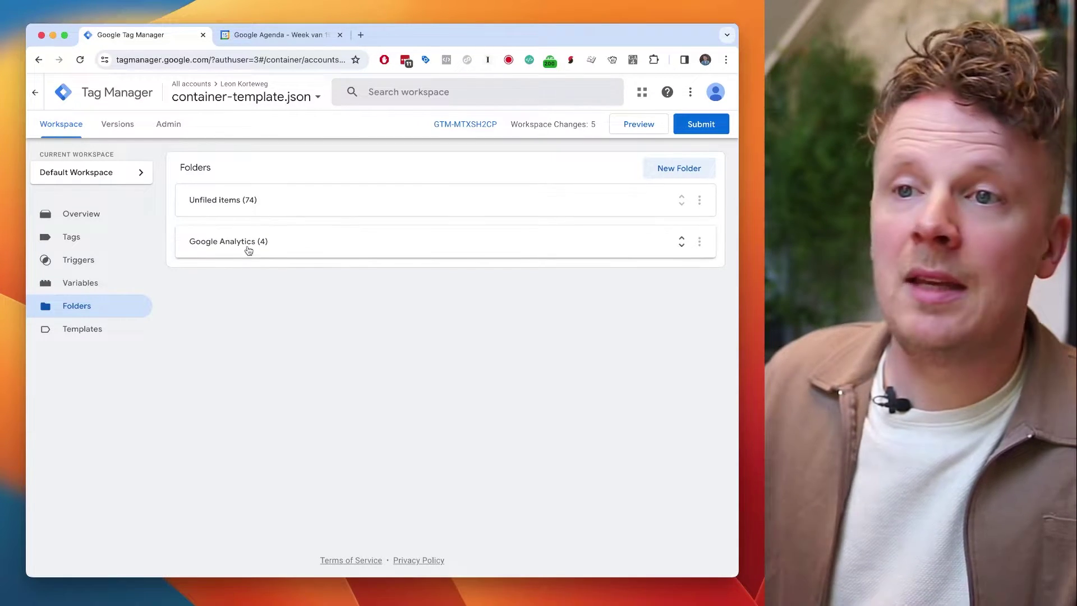
click(104, 238)
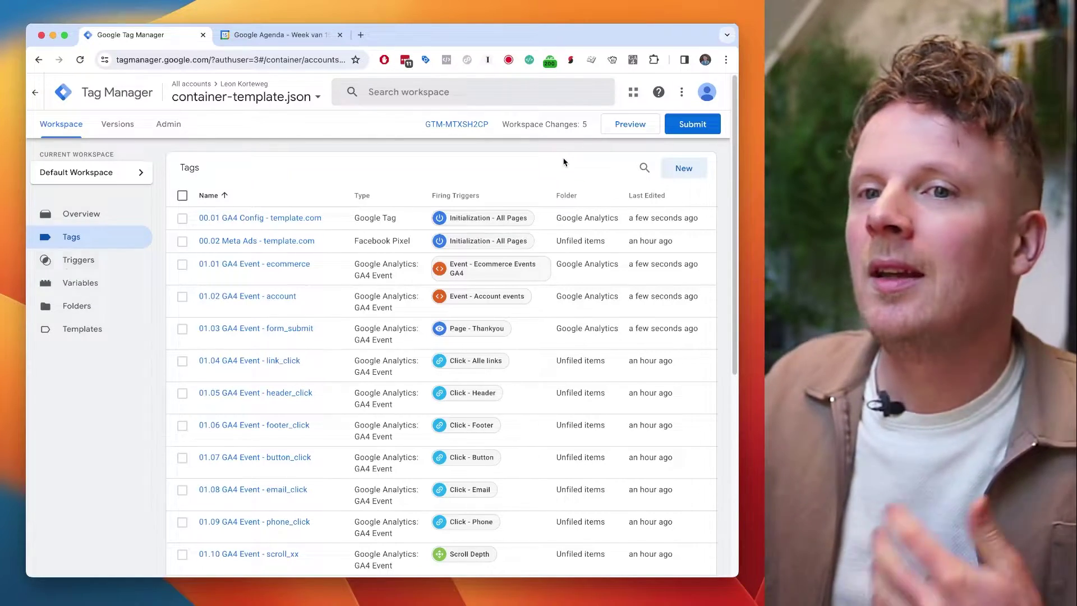
Return to Folders, where Google Analytics holds four tags and 74 remain unfiled.
click(76, 306)
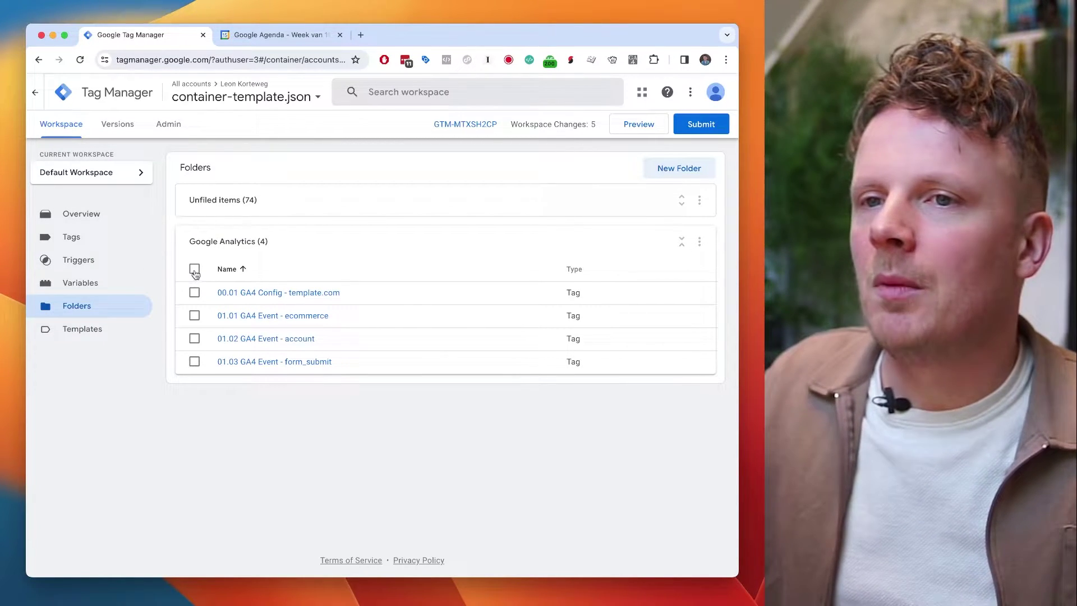
Move all four Google Analytics tags back to Unfiled items.
click(194, 269)
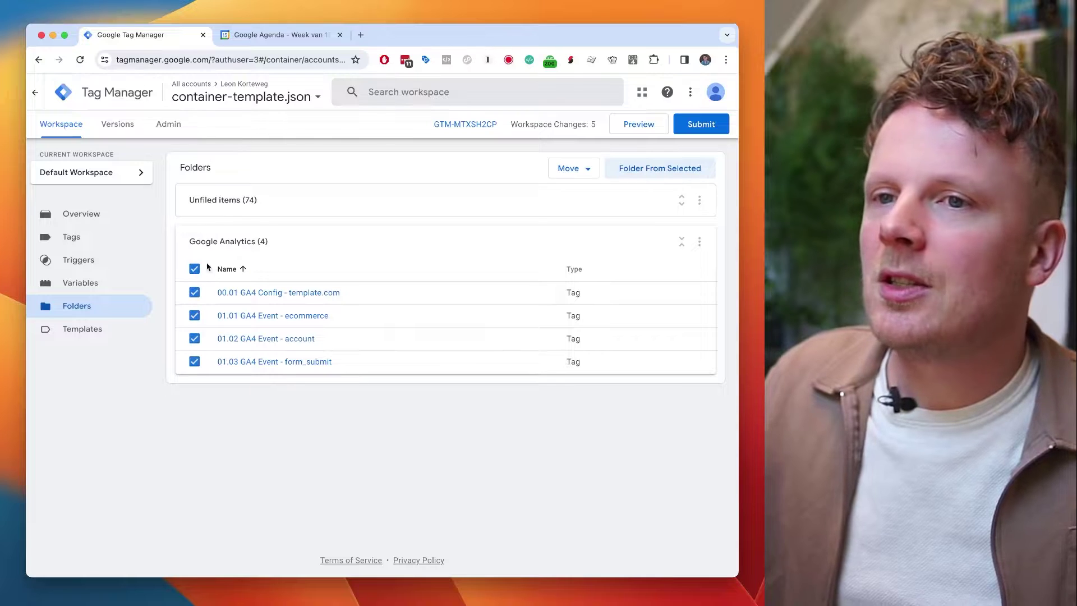
click(575, 173)
click(581, 197)
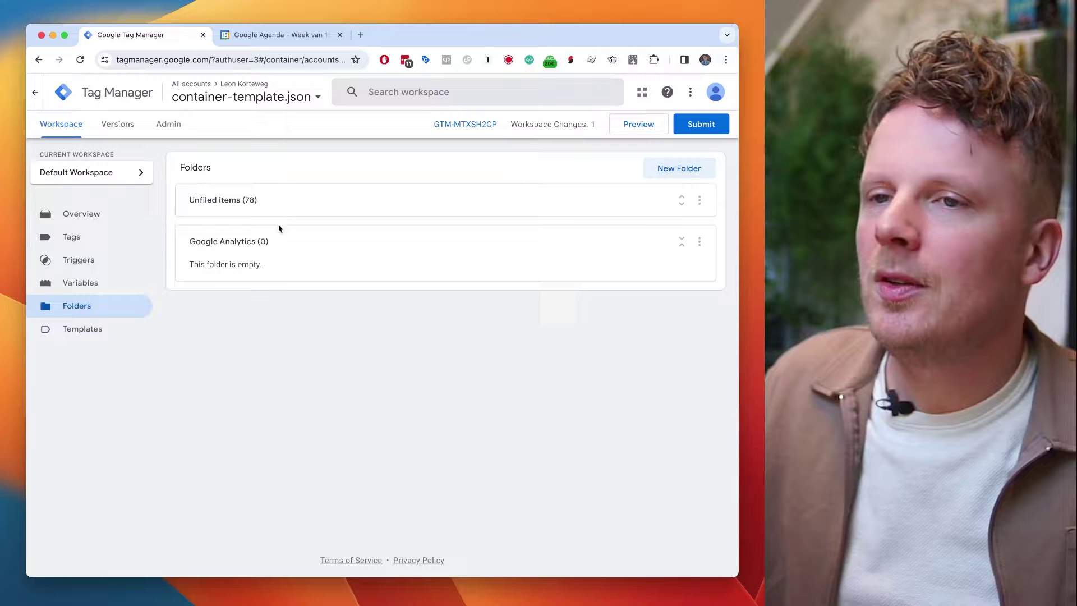
Delete the empty Google Analytics folder and go back to the Tags list.
click(699, 242)
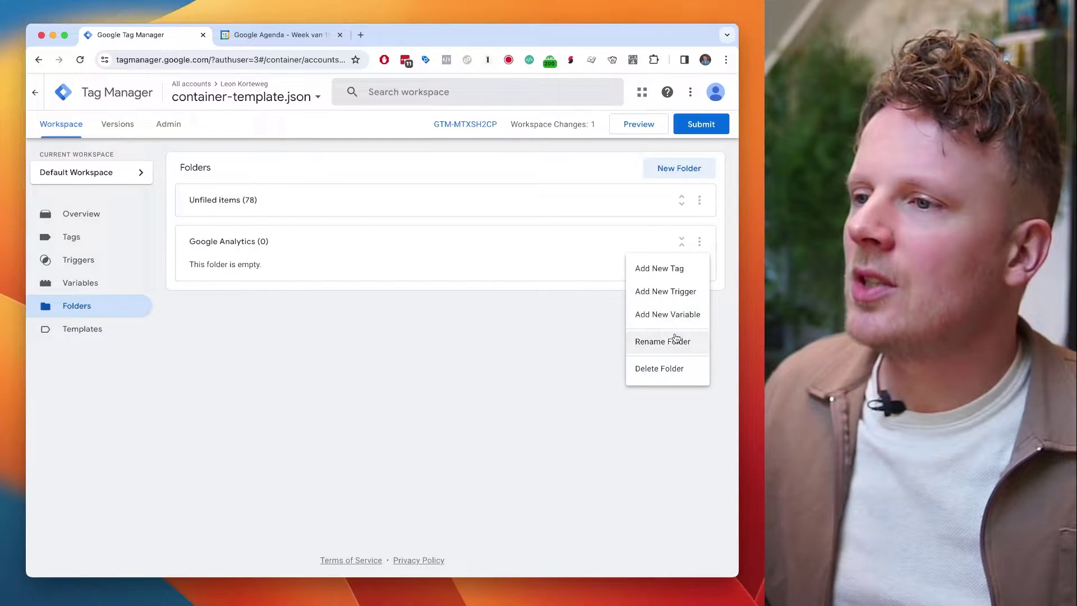
click(666, 369)
click(476, 221)
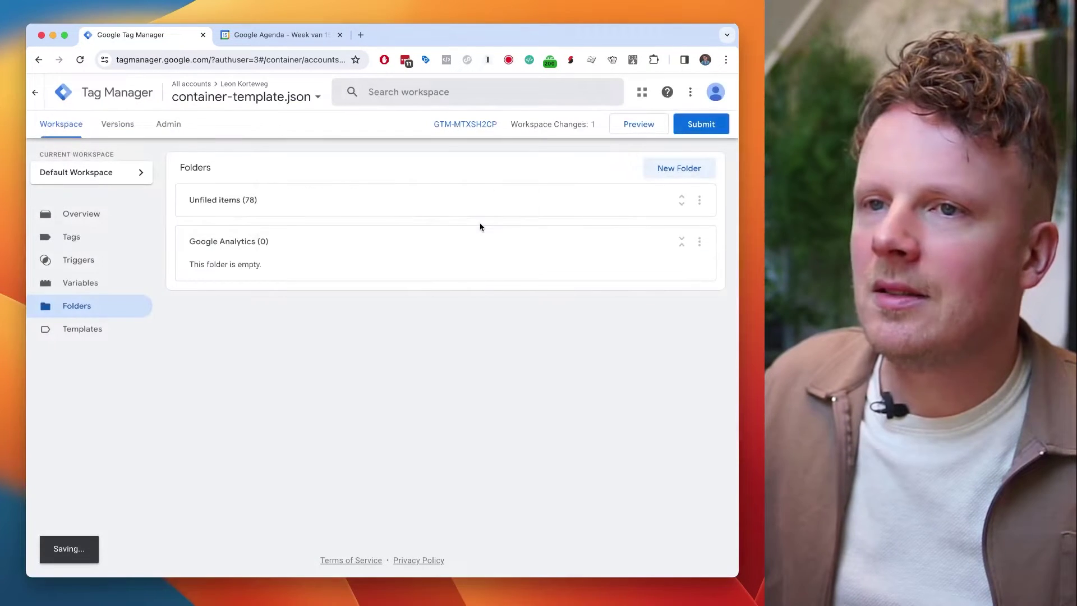
click(92, 237)
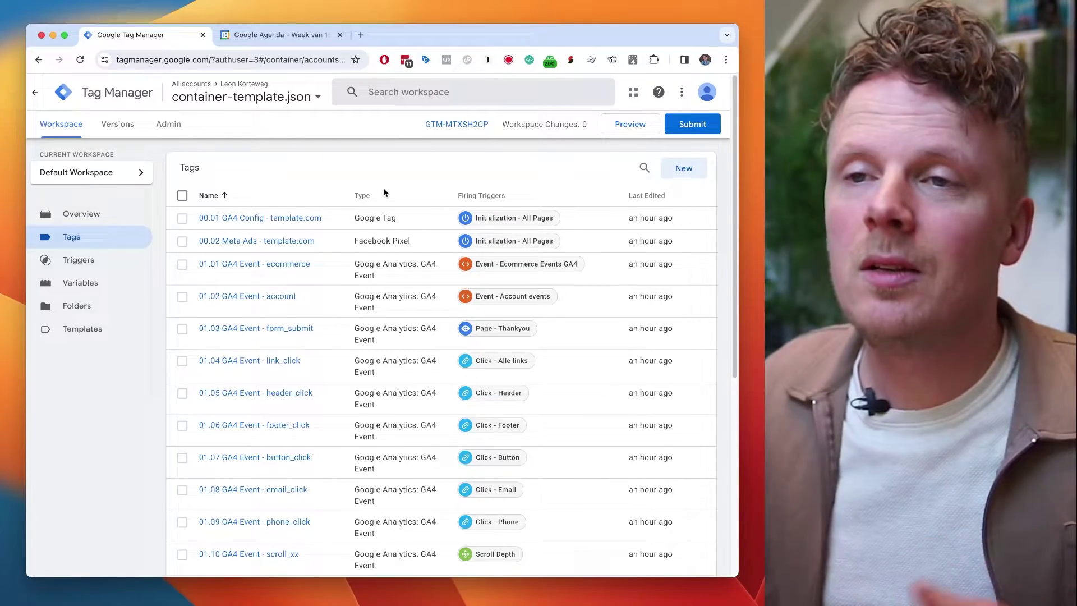
click(216, 221)
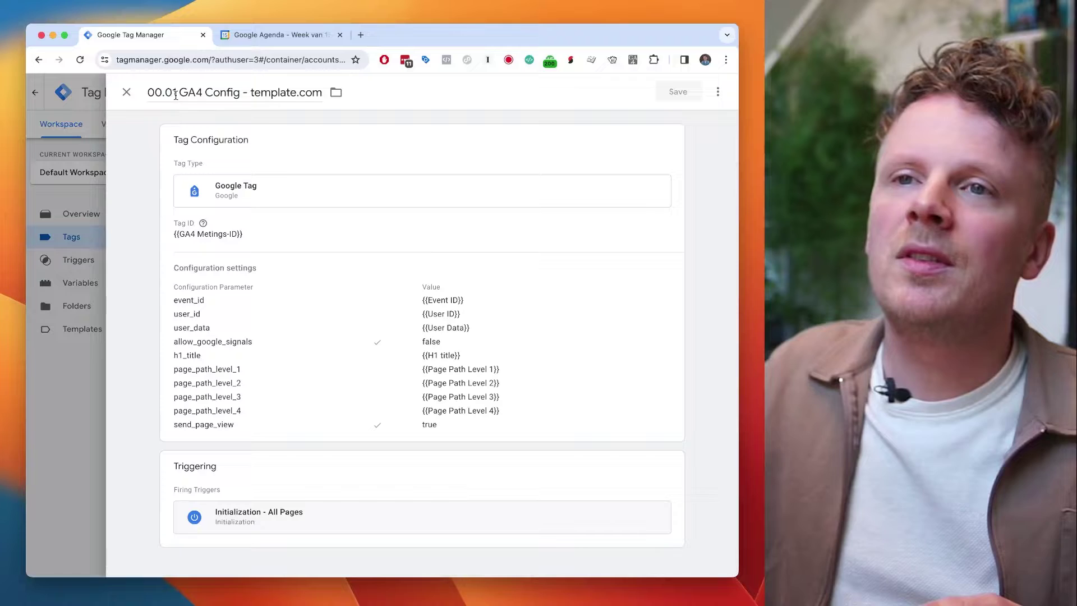
double_click(167, 89)
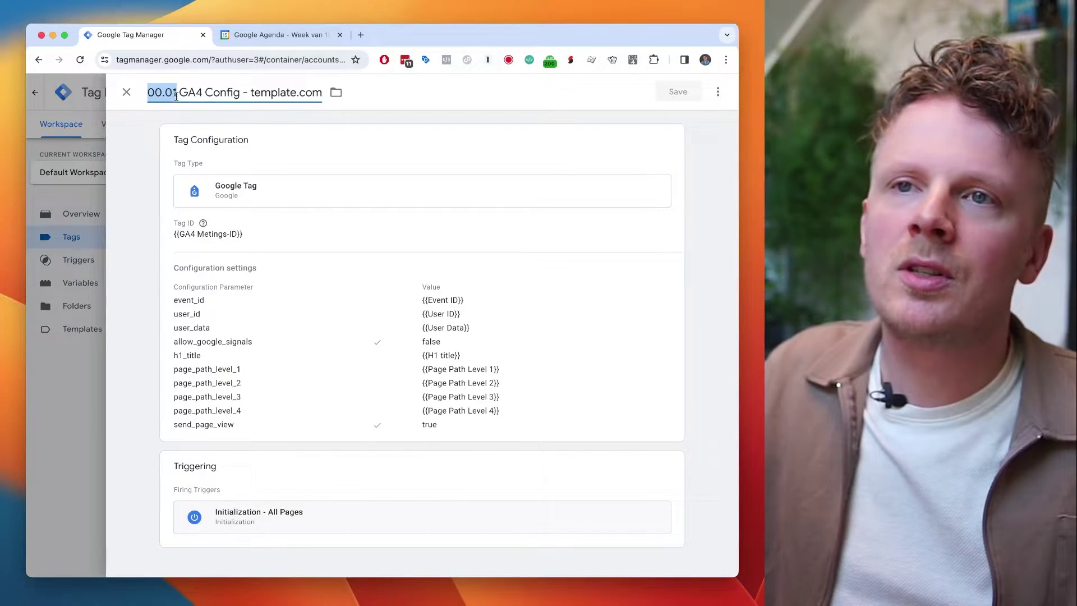
click(126, 92)
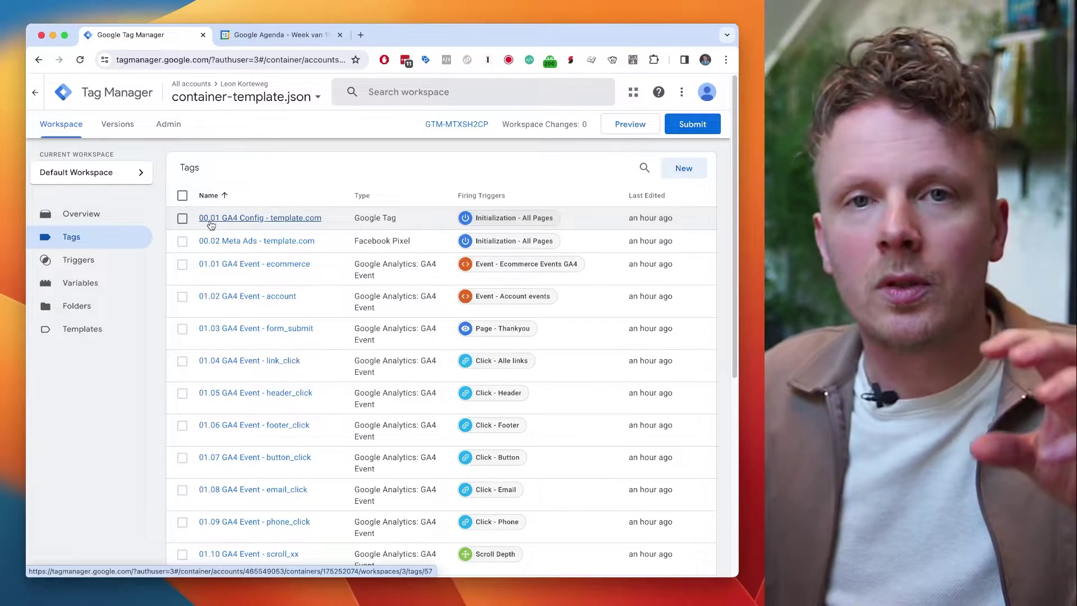
click(211, 222)
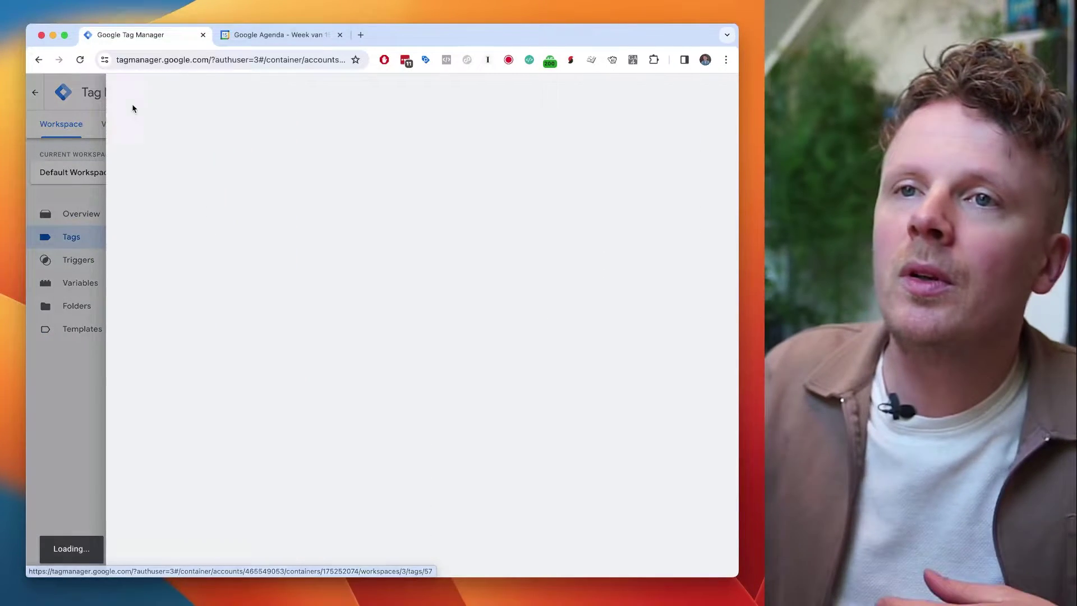
drag(162, 92, 150, 92)
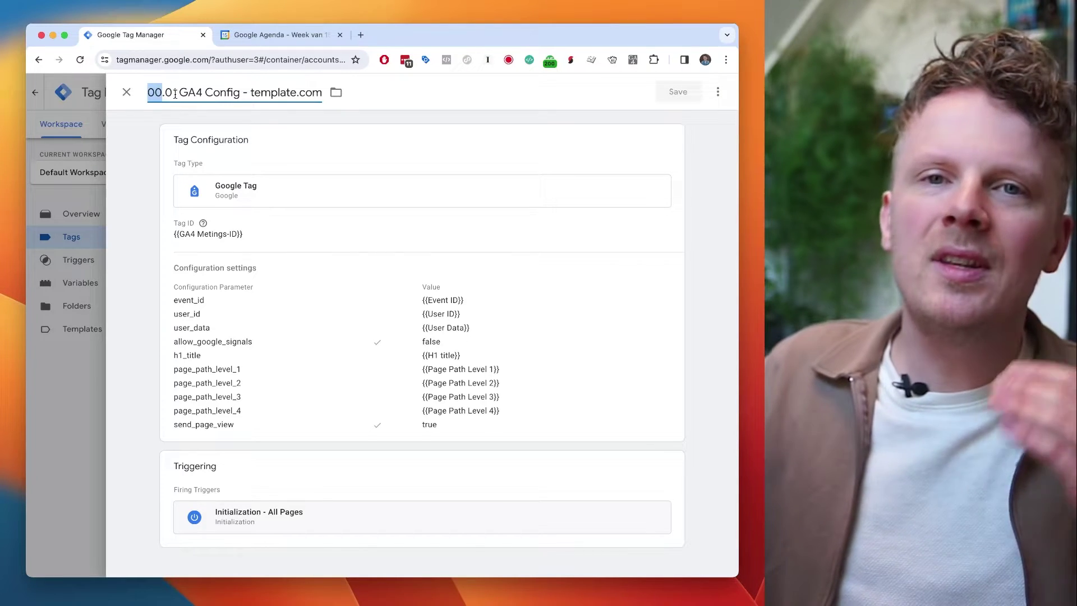
drag(177, 93, 167, 91)
click(128, 93)
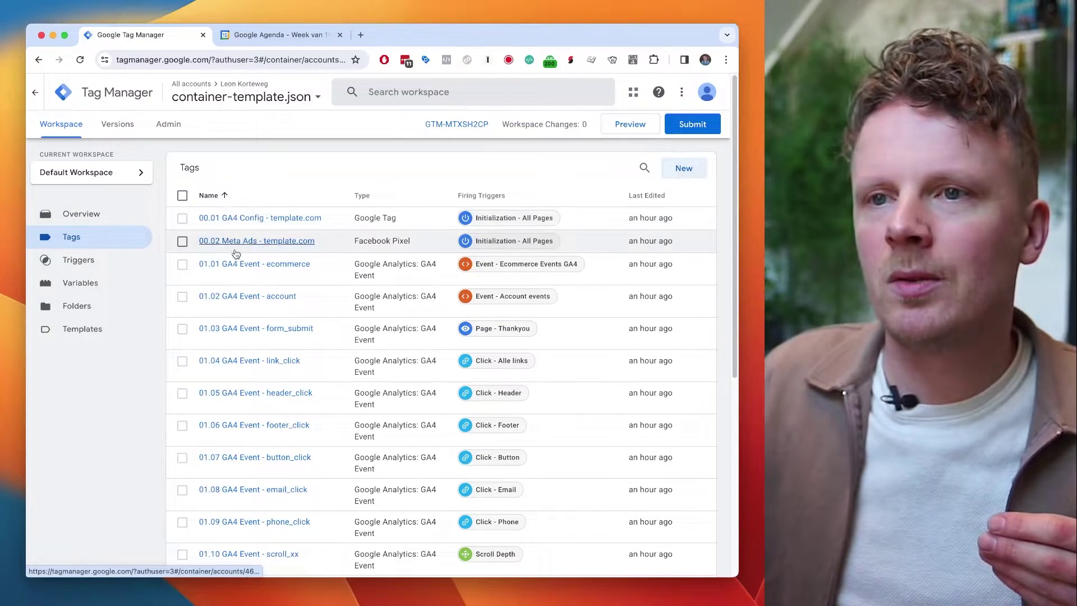
scroll(236, 236, down, 4)
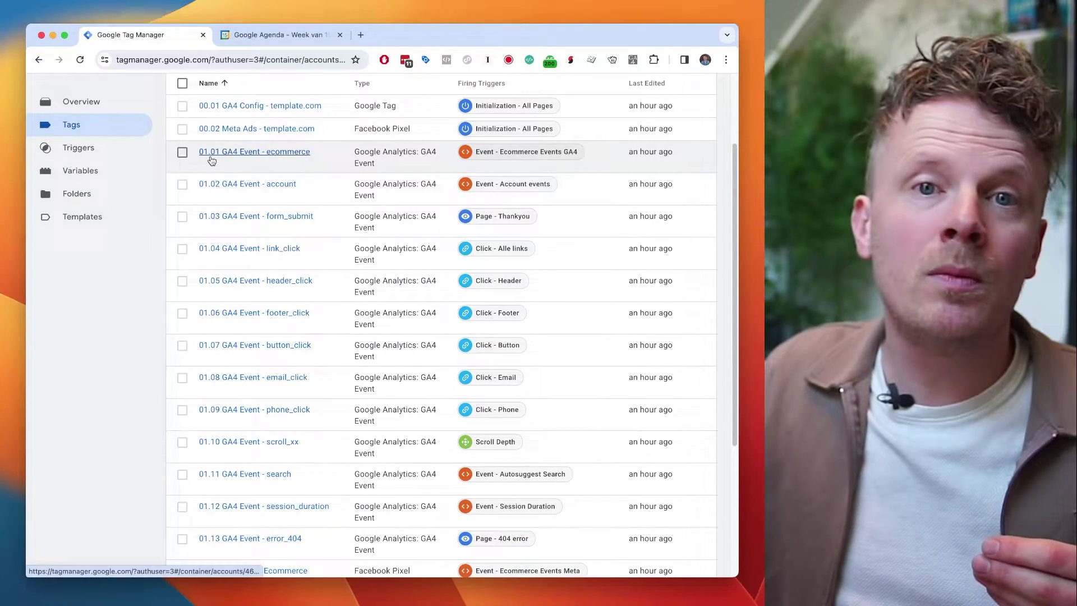
scroll(202, 390, down, 3)
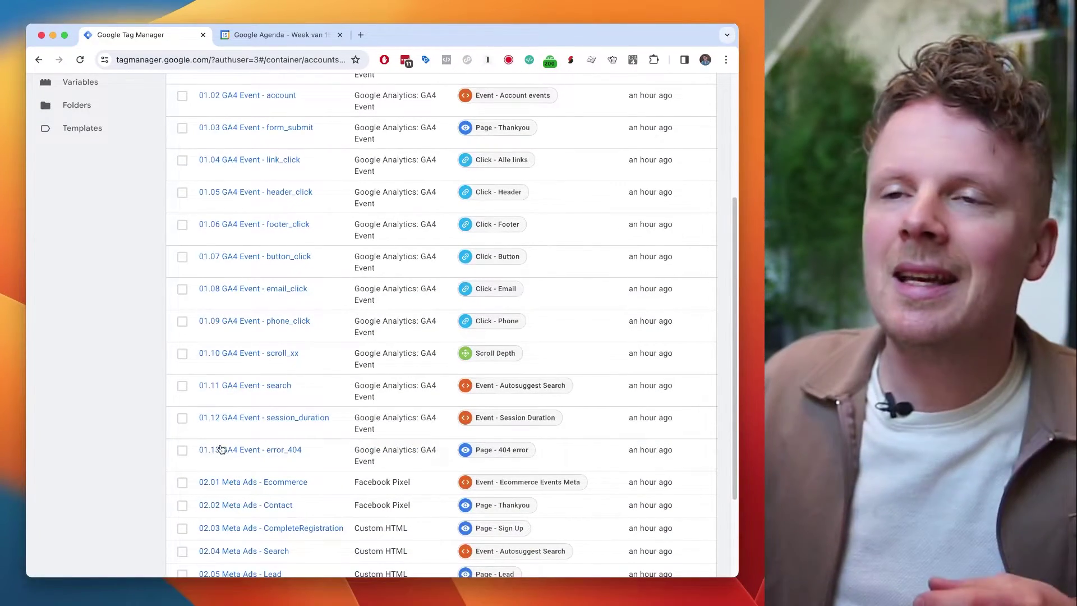
scroll(241, 261, down, 4)
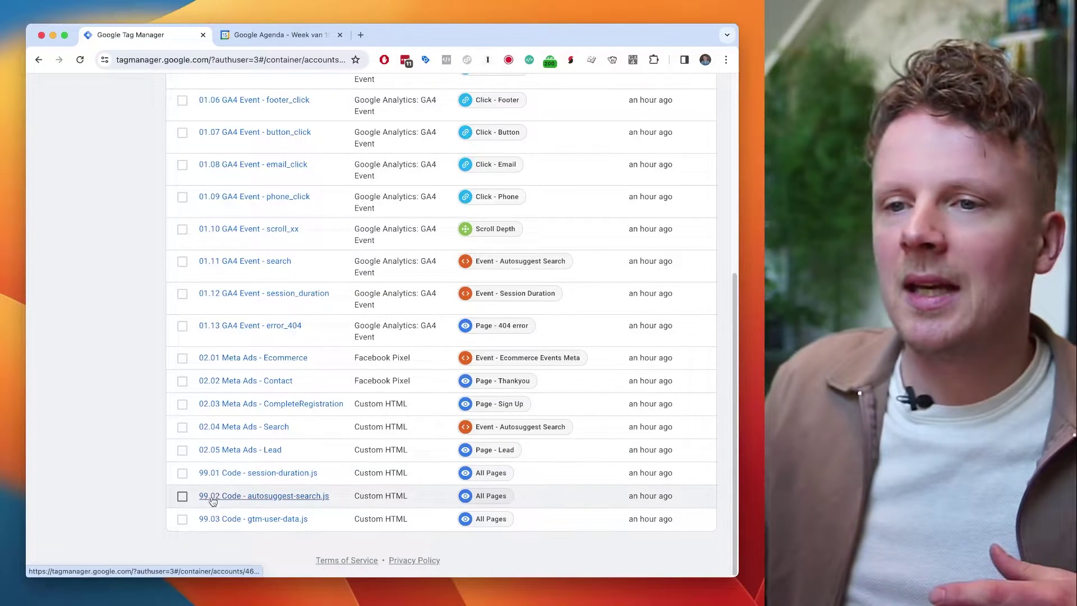
scroll(236, 399, up, 10)
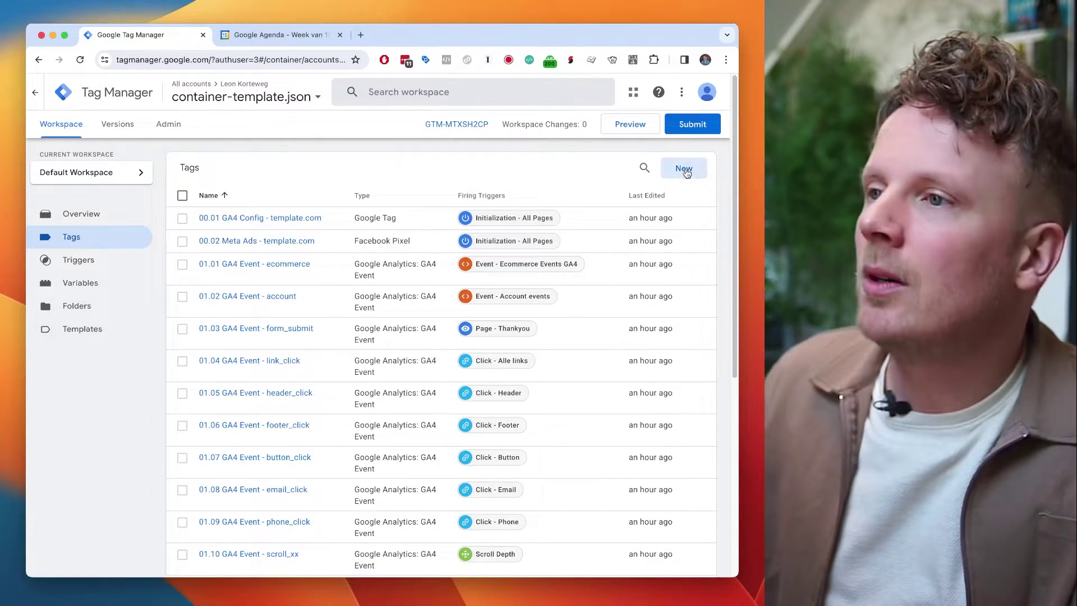
Create a Hotjar Tracking Code tag named 00.03 Hotjar with Site ID 1234.
click(685, 171)
click(174, 92)
text(00)
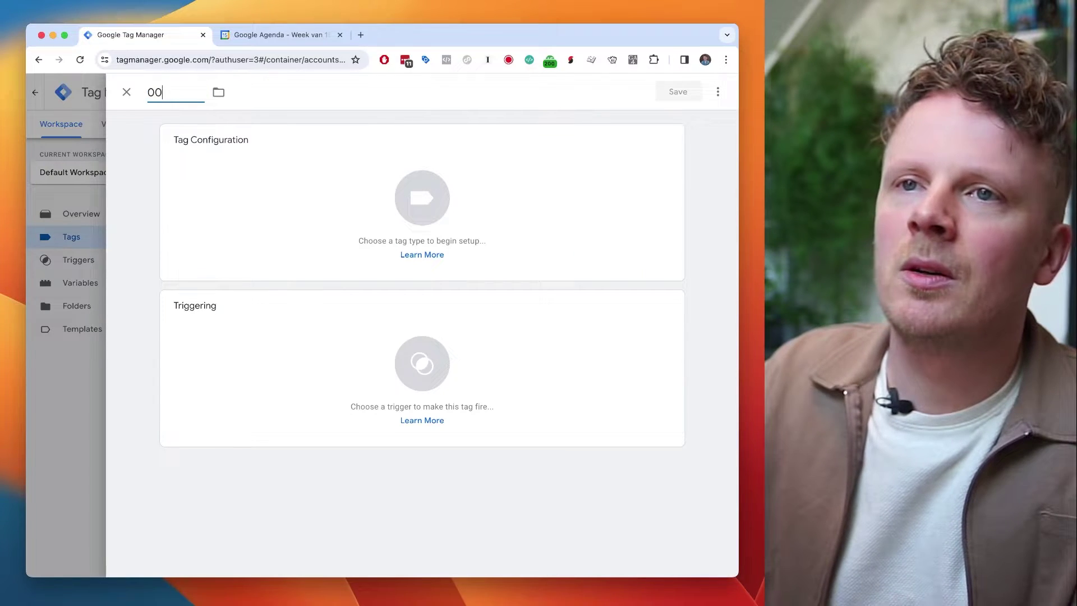
text(.03)
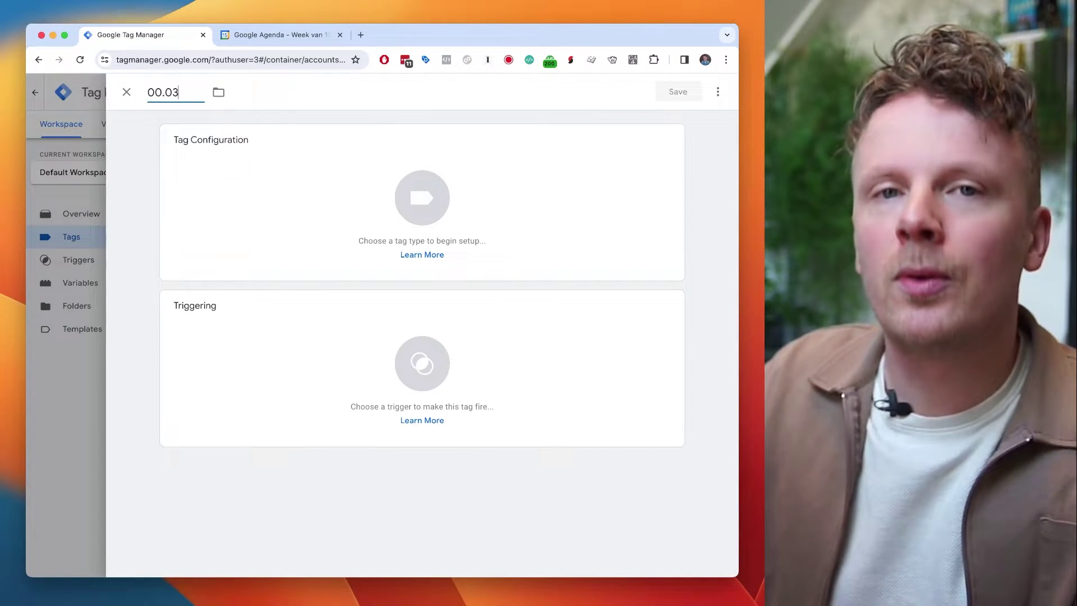
text( Hotja)
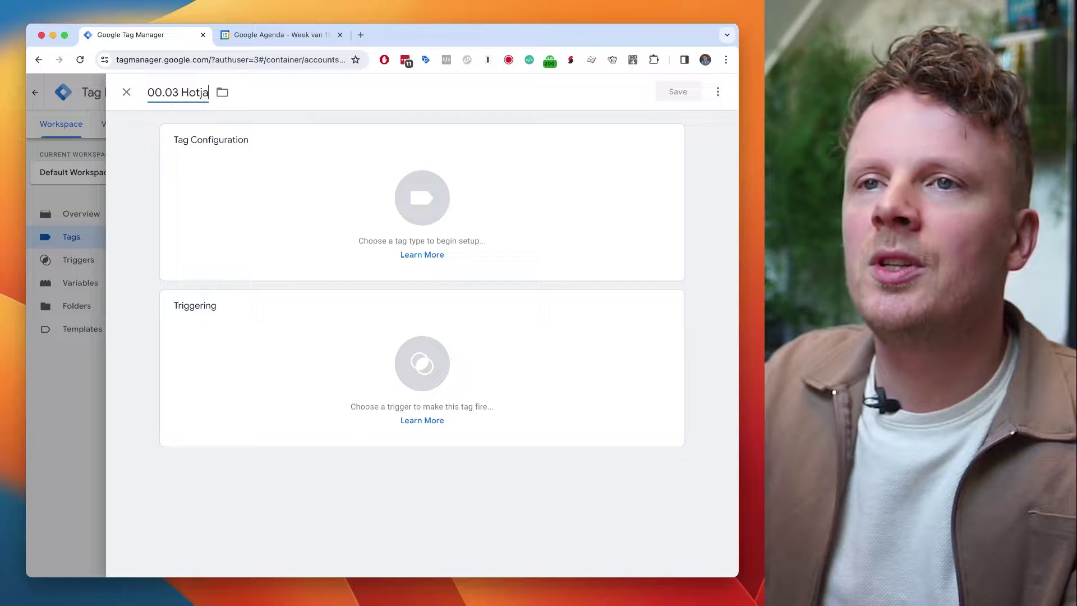
text(r)
click(422, 198)
click(702, 89)
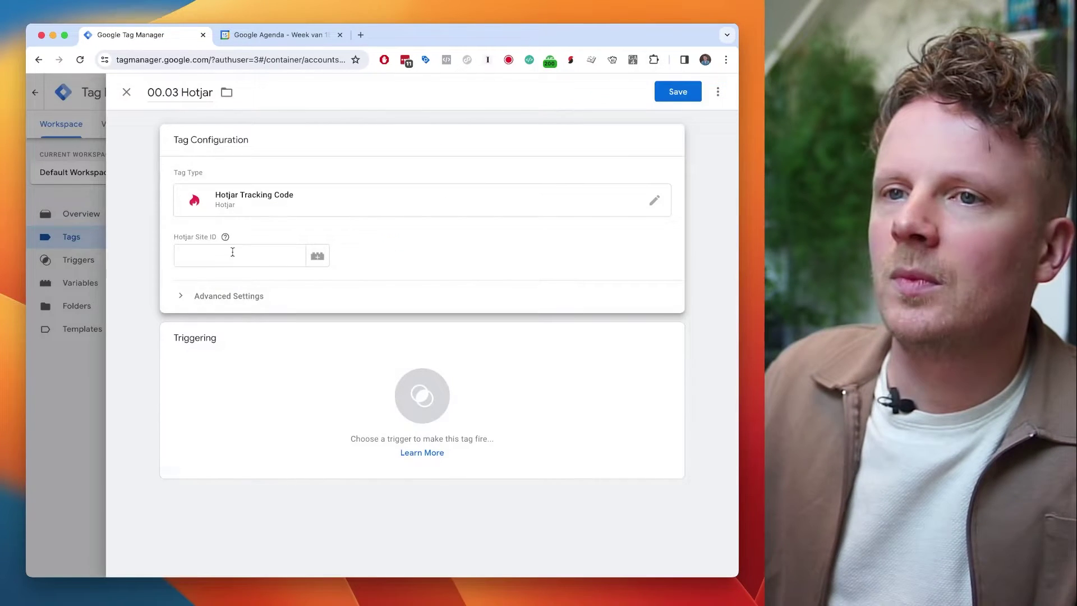
click(232, 252)
text(1234)
Set the tag to fire on Initialization - All Pages and save it.
click(276, 353)
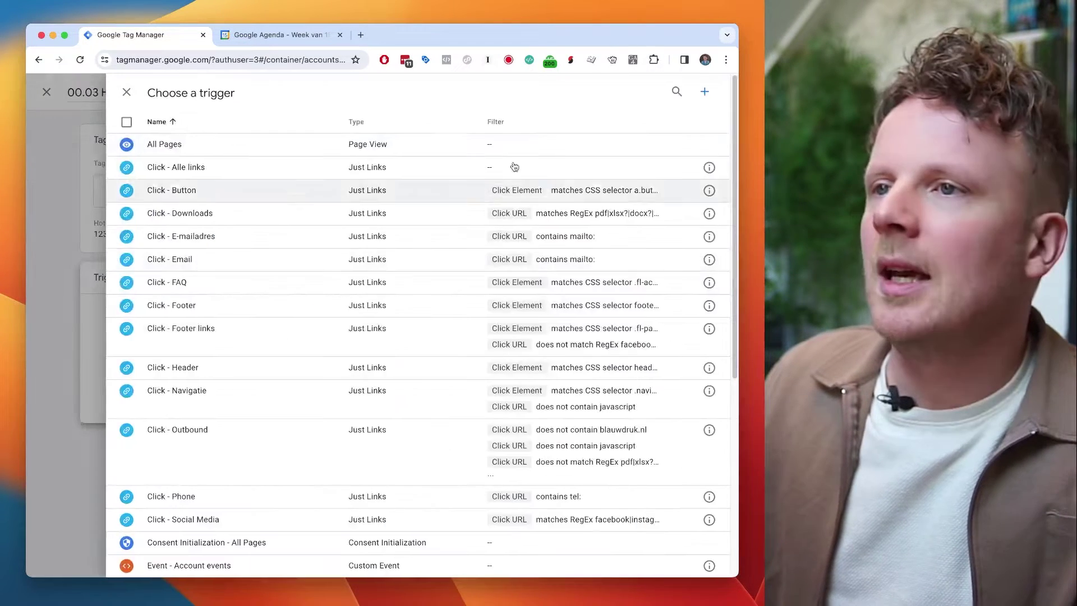
click(677, 93)
text(init)
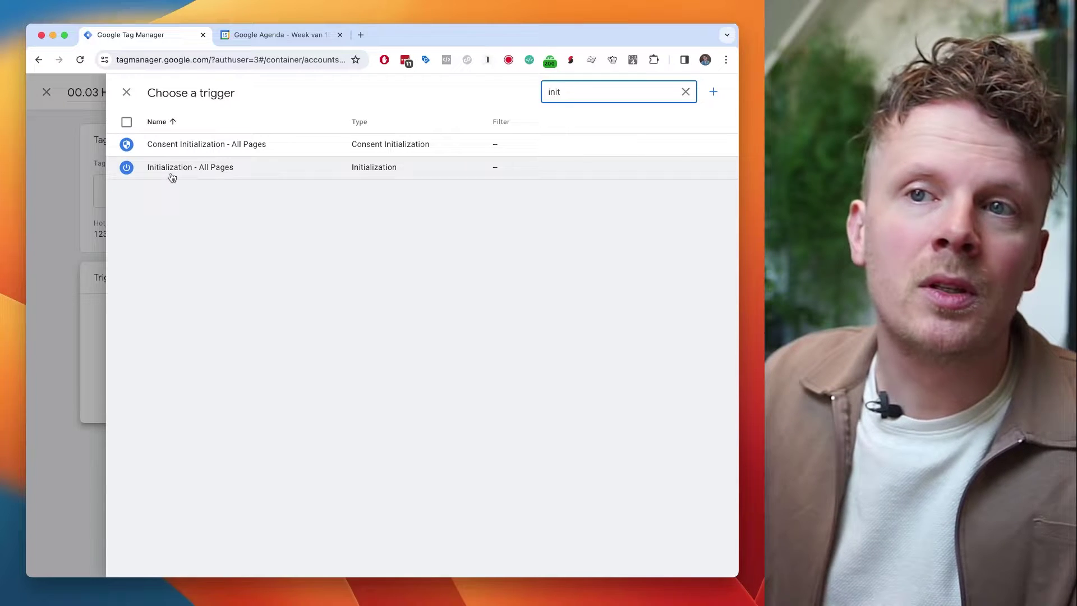
click(177, 168)
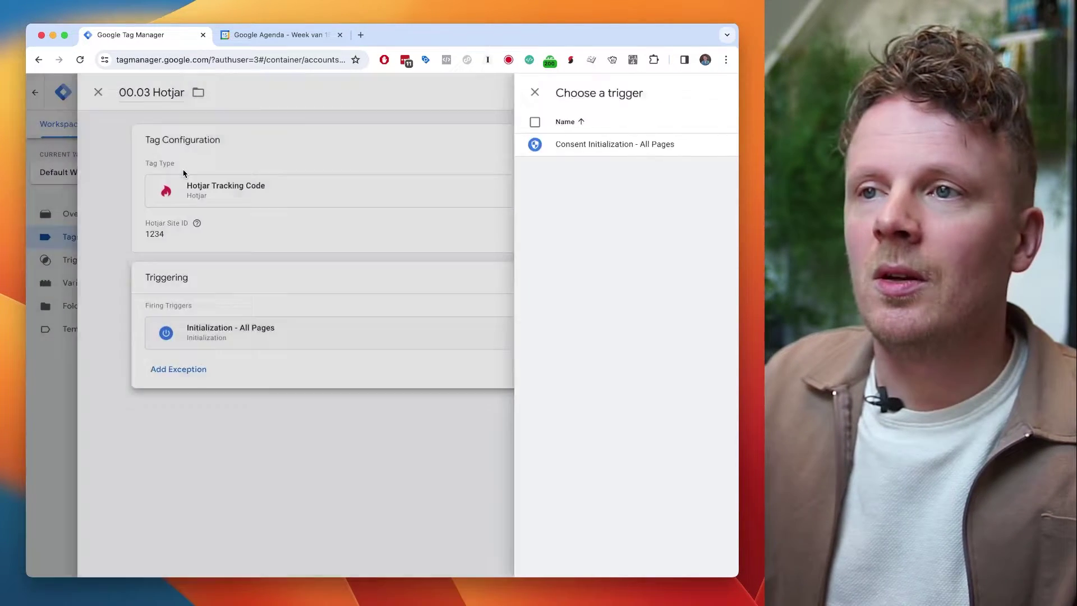
click(678, 93)
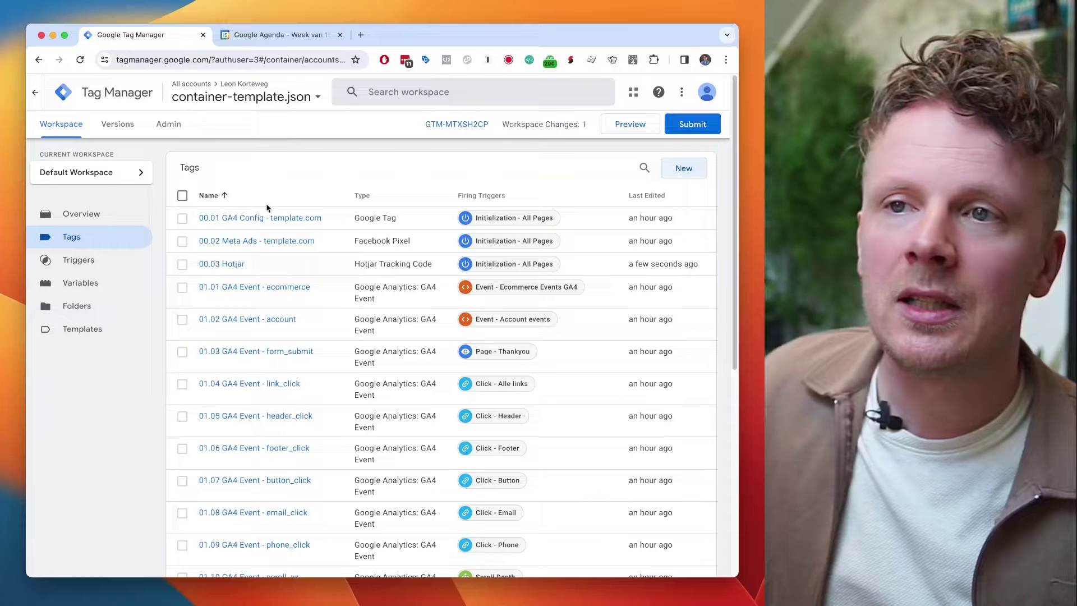
scroll(267, 208, down, 2)
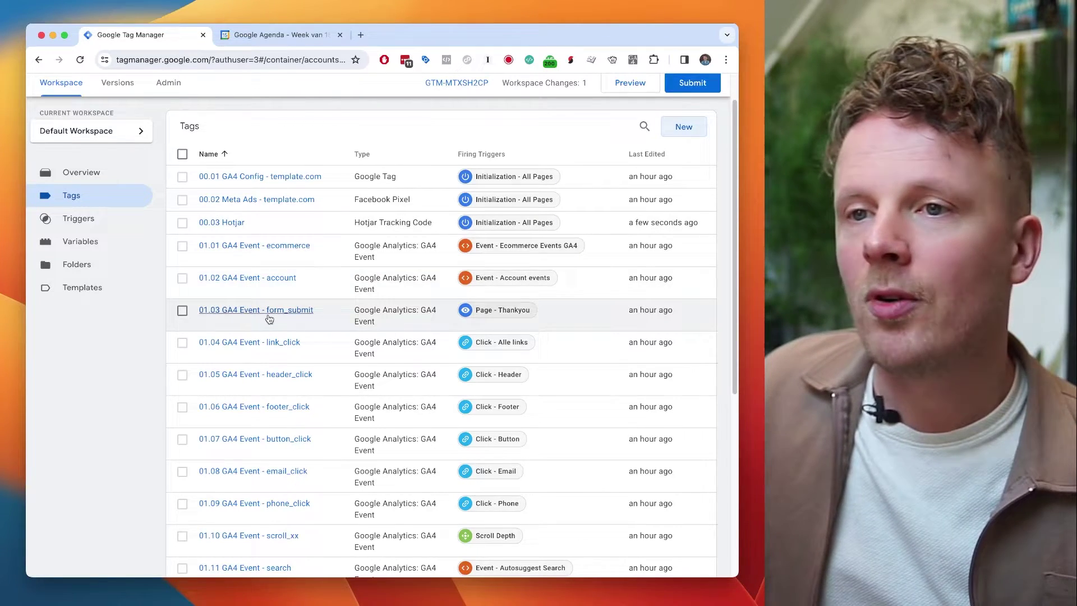
scroll(265, 325, down, 1)
scroll(266, 325, down, 1)
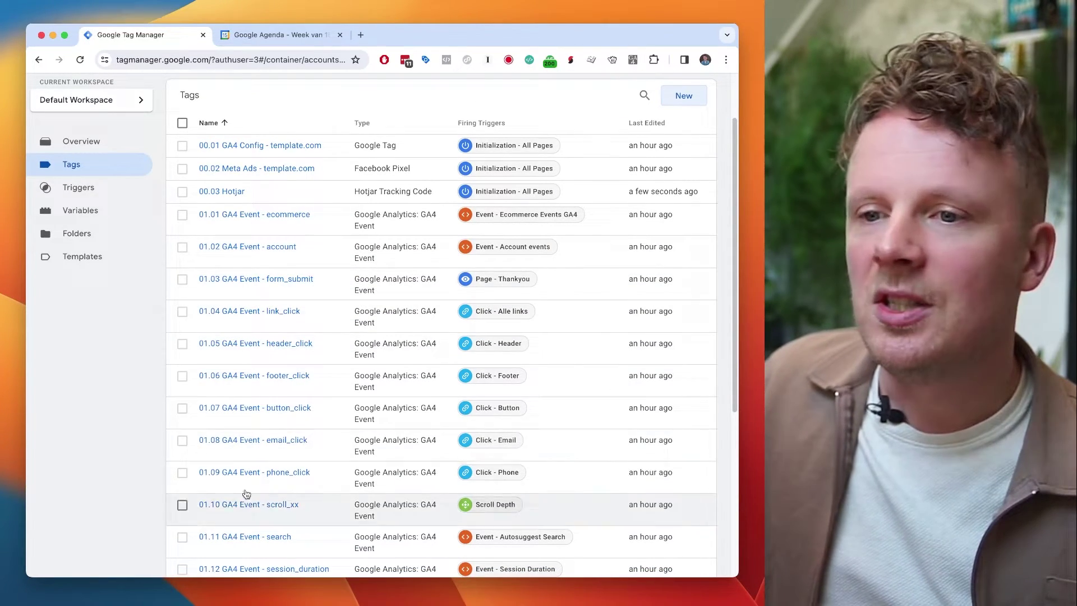
scroll(224, 288, up, 3)
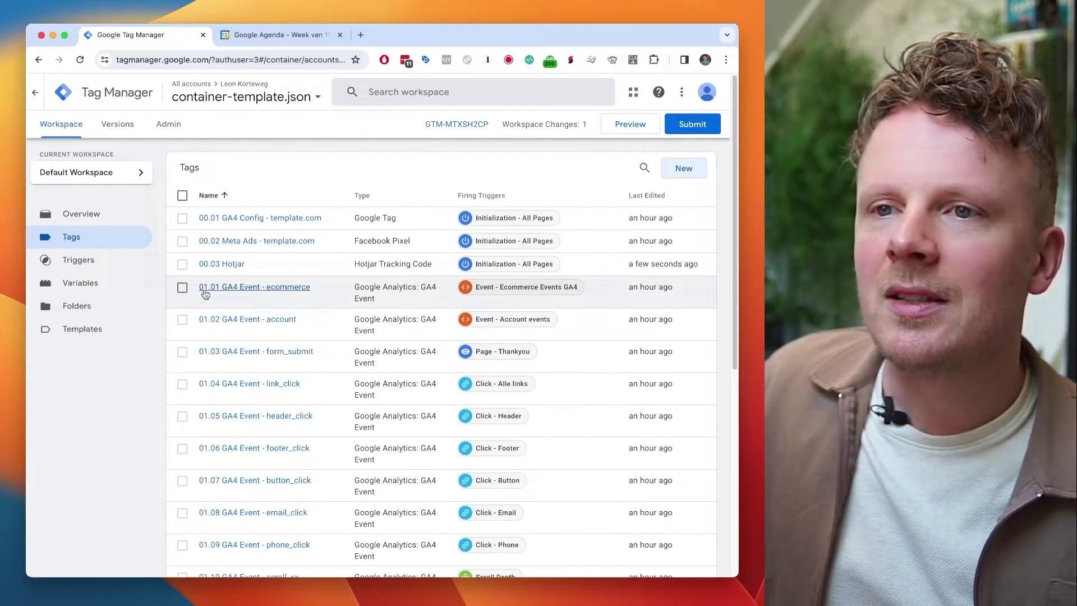
scroll(216, 382, down, 3)
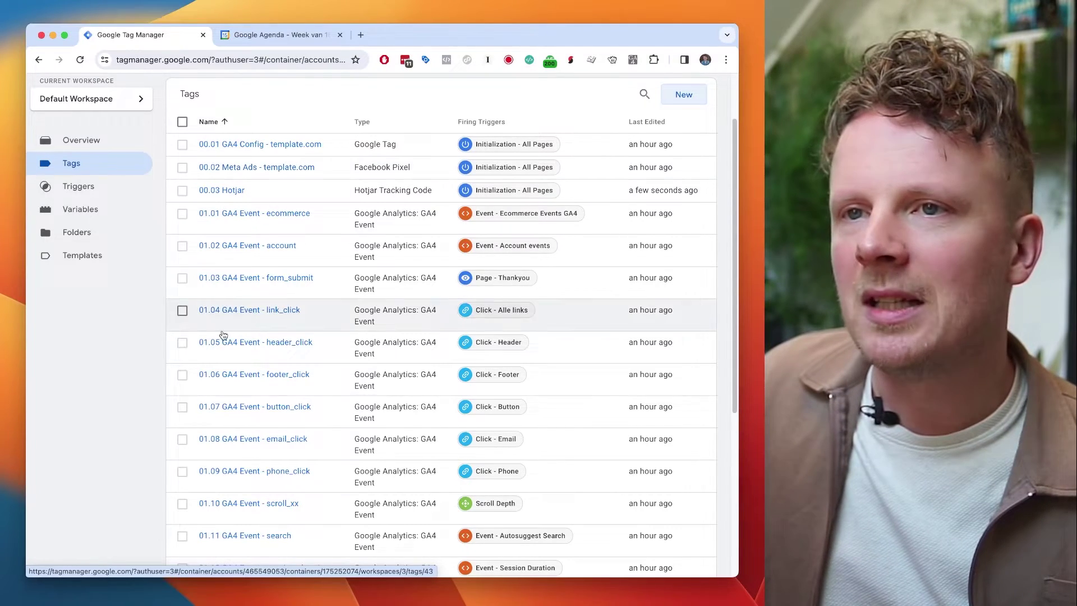
scroll(223, 343, down, 5)
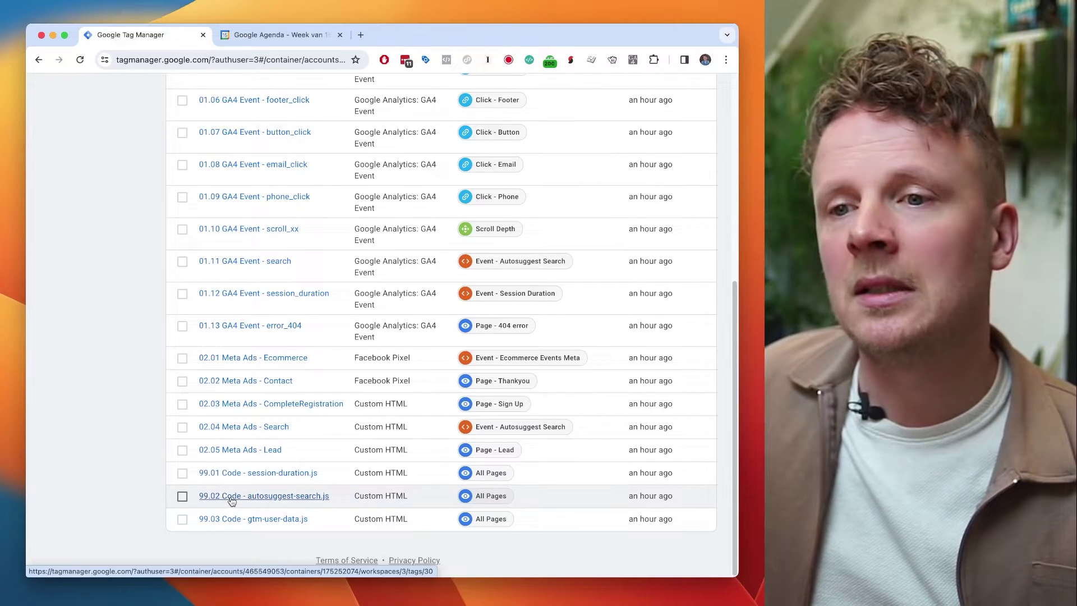
click(225, 519)
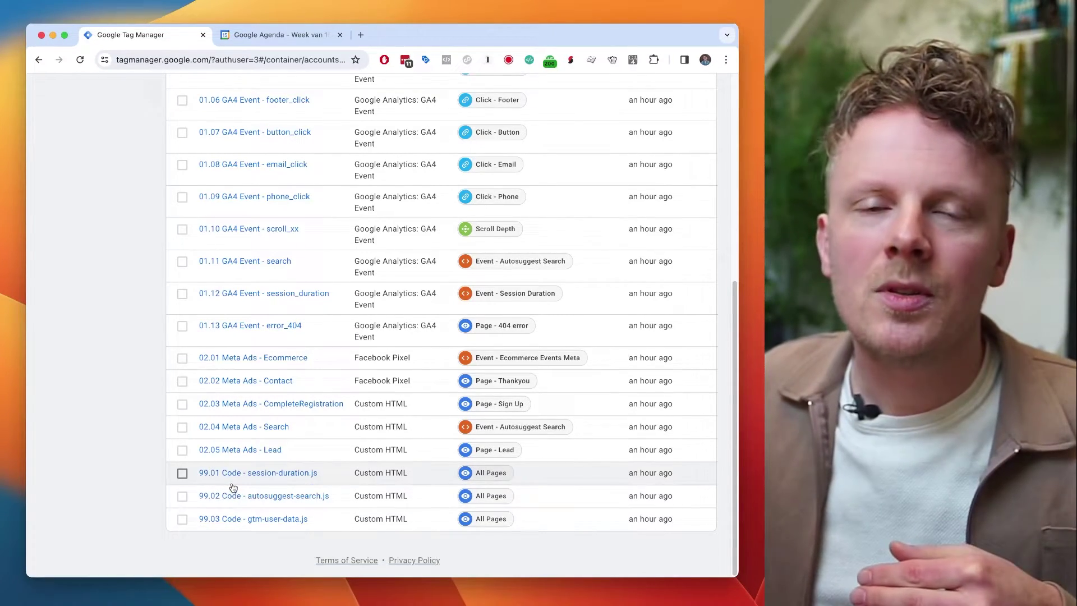
scroll(274, 394, up, 10)
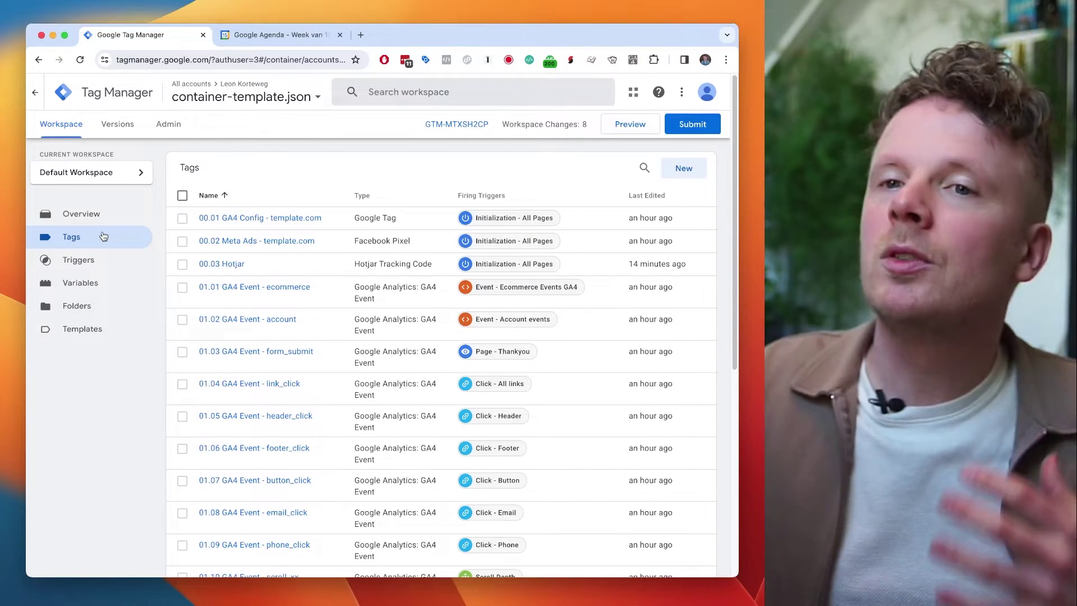
Show the Triggers list with names prefixed Click, Event or Page.
click(104, 265)
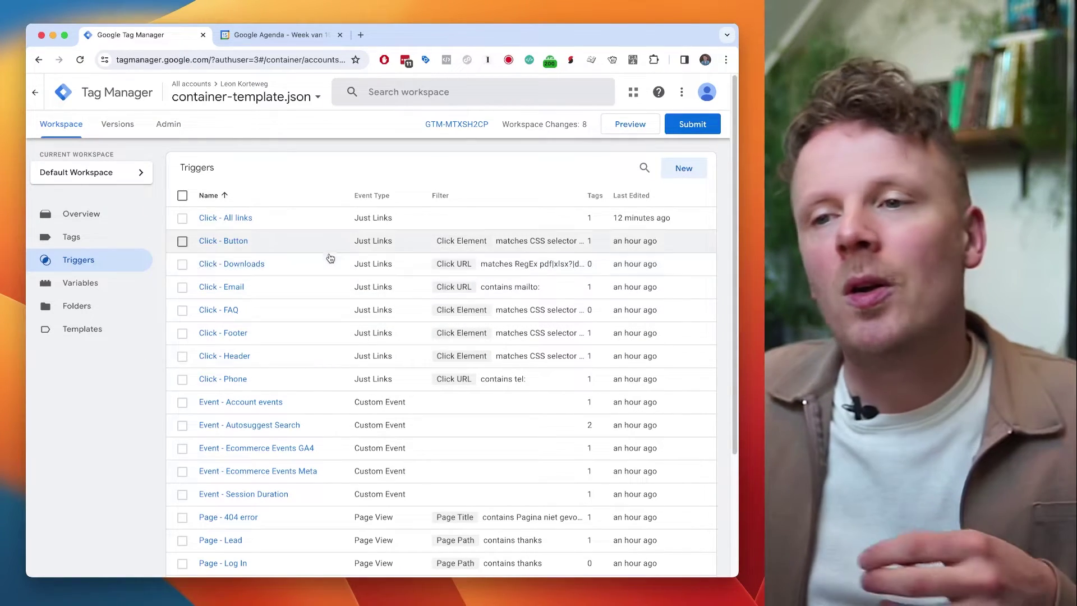
Open the Event - Ecommerce Events GA4 trigger and select the parts of its name.
scroll(344, 335, down, 3)
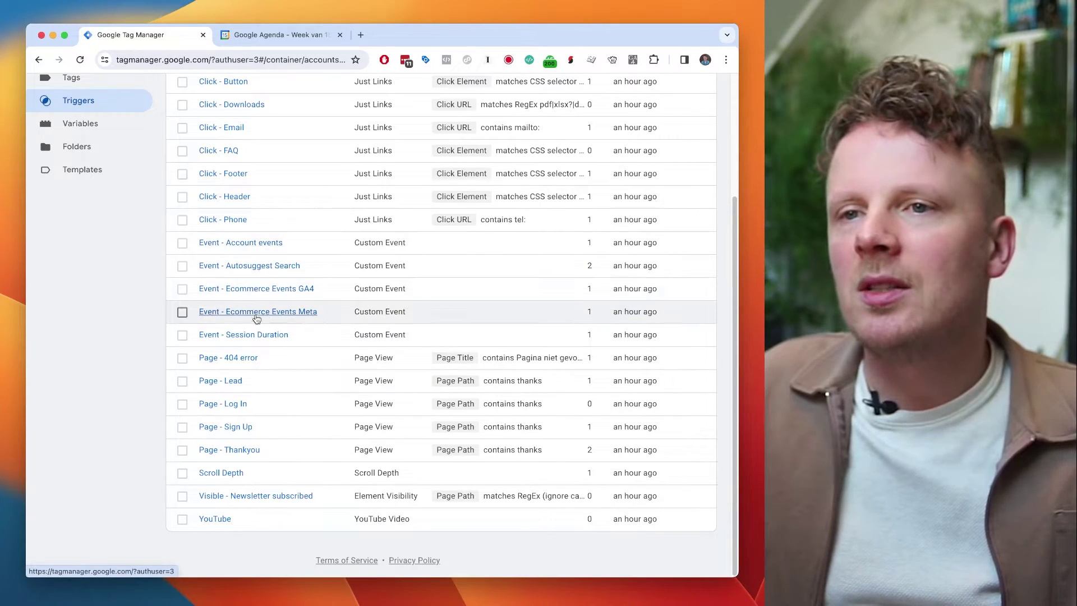
click(248, 294)
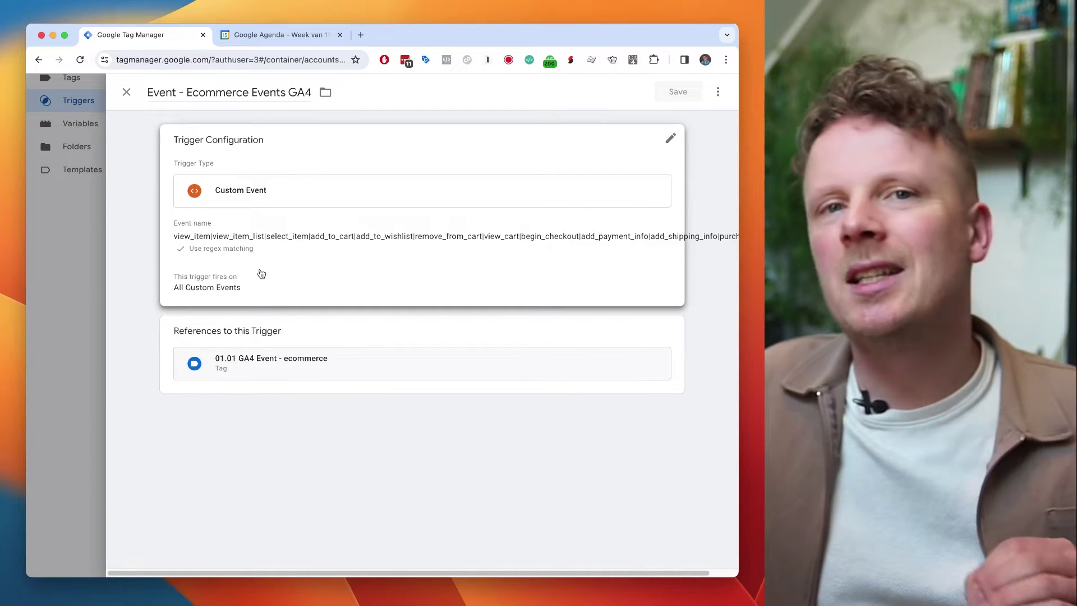
double_click(162, 92)
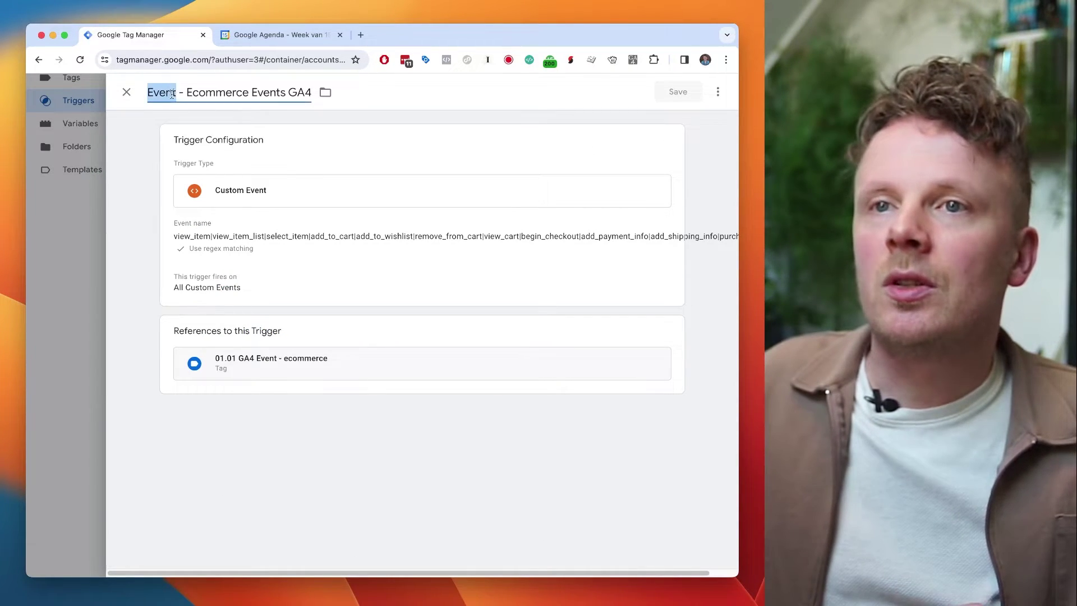
drag(188, 93, 311, 93)
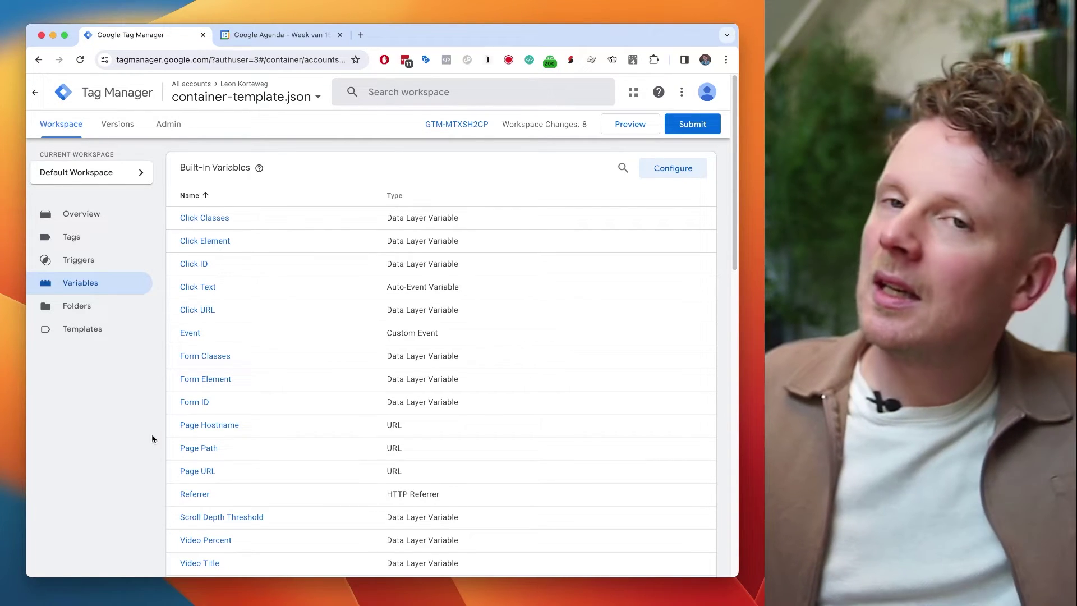
Scroll user-defined variables down to Lookup - Meta Ads Events and Page Path Level 1–4.
scroll(168, 337, down, 10)
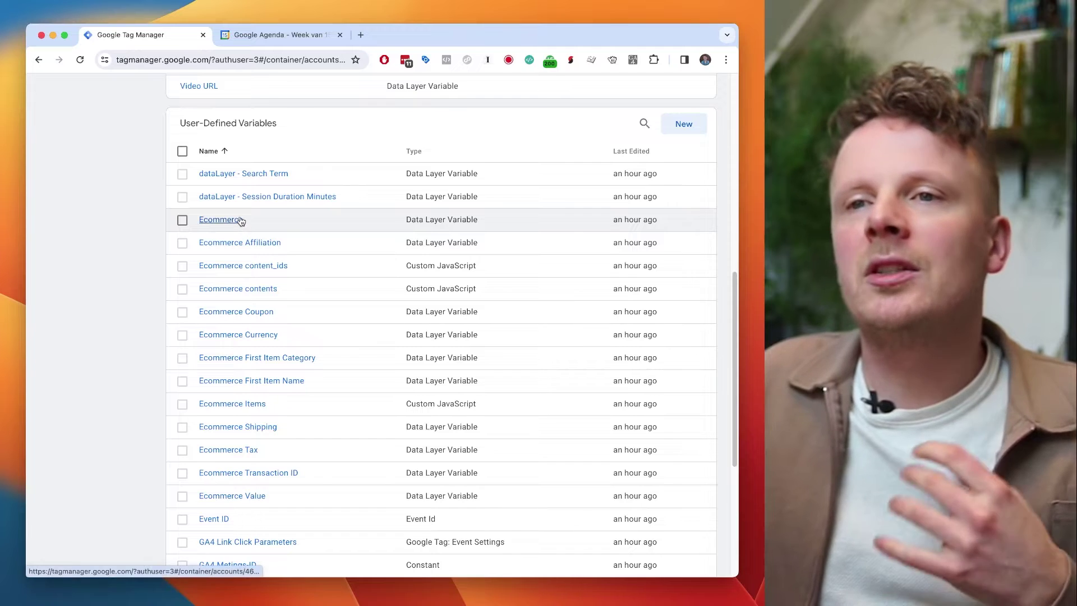
scroll(248, 224, down, 2)
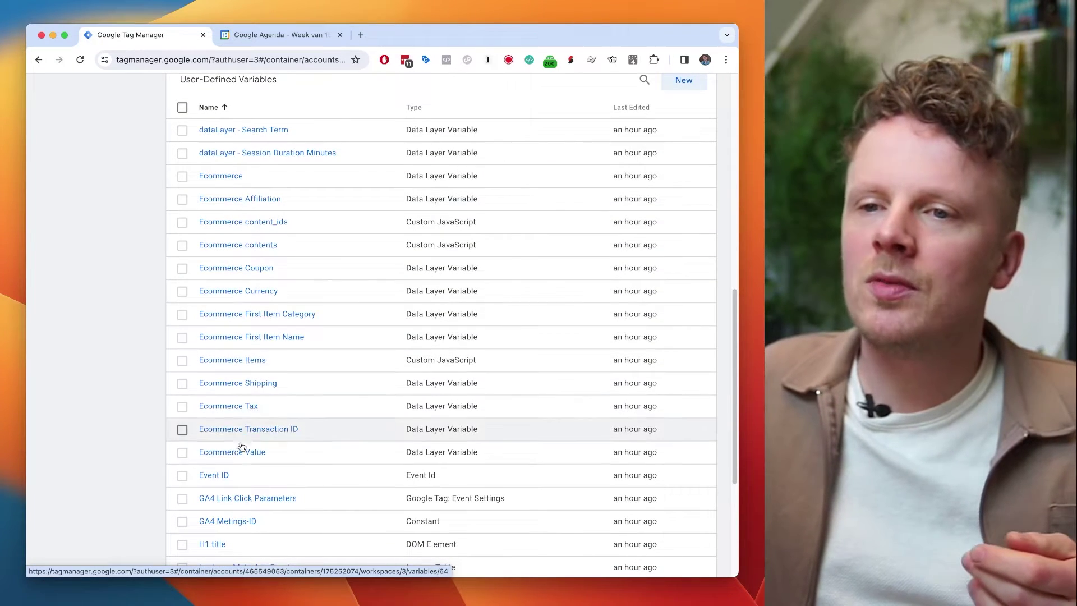
scroll(275, 205, down, 5)
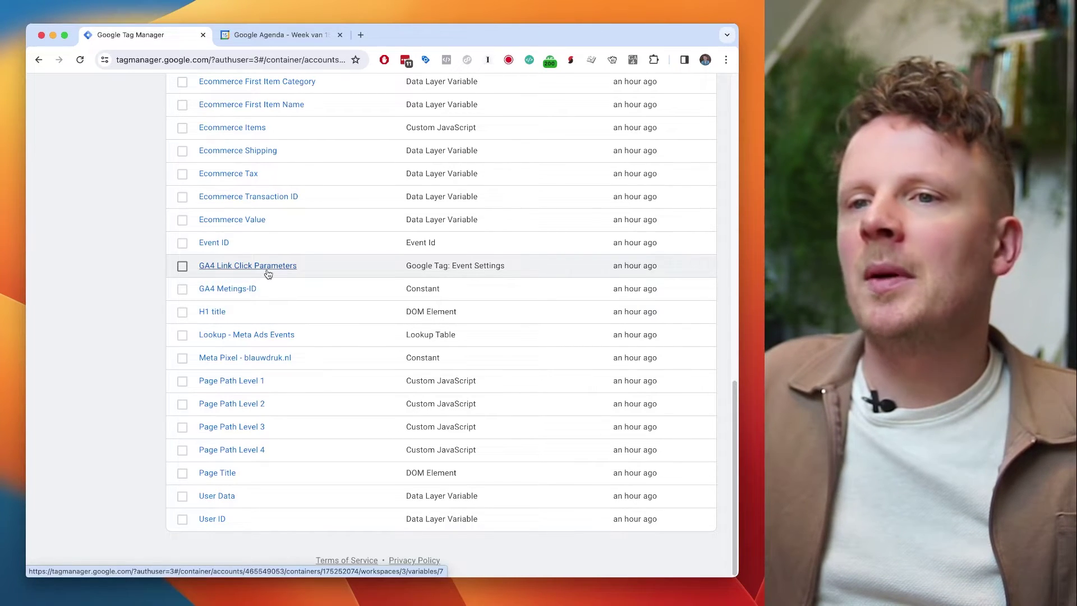
Inspect GA4 Link Click Parameters, Meta Pixel - blauwdruk.nl, and the 00.01 GA4 Config tag.
click(242, 267)
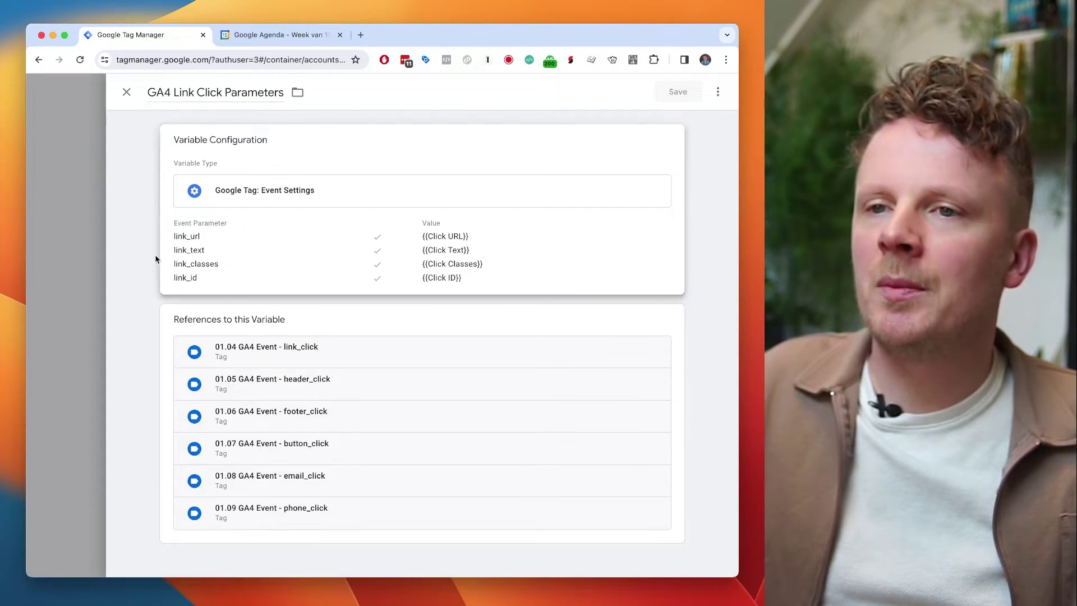
click(79, 299)
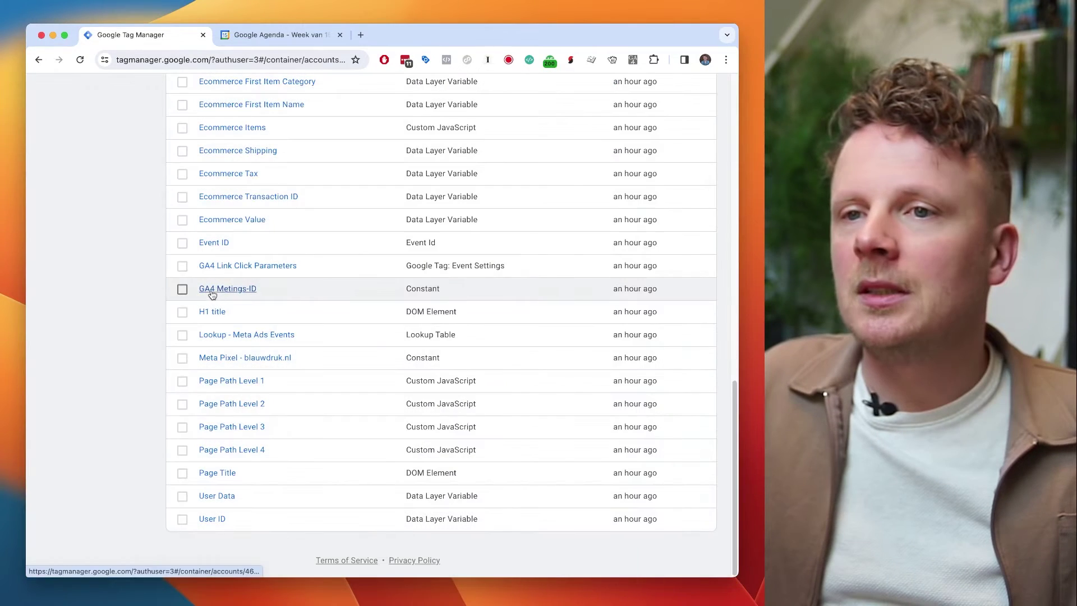
click(230, 366)
key(Escape)
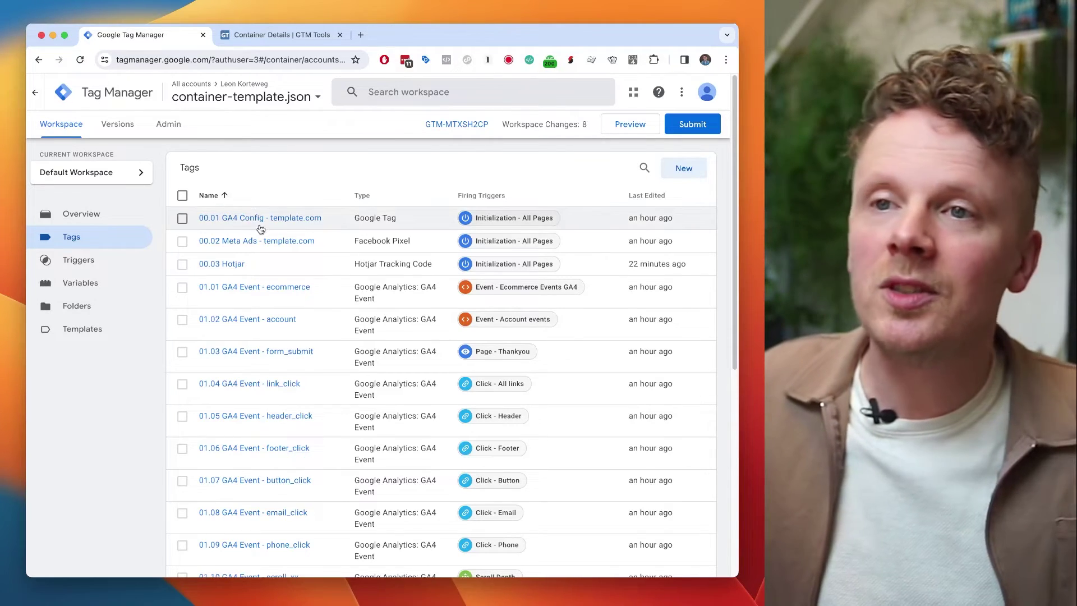
click(264, 219)
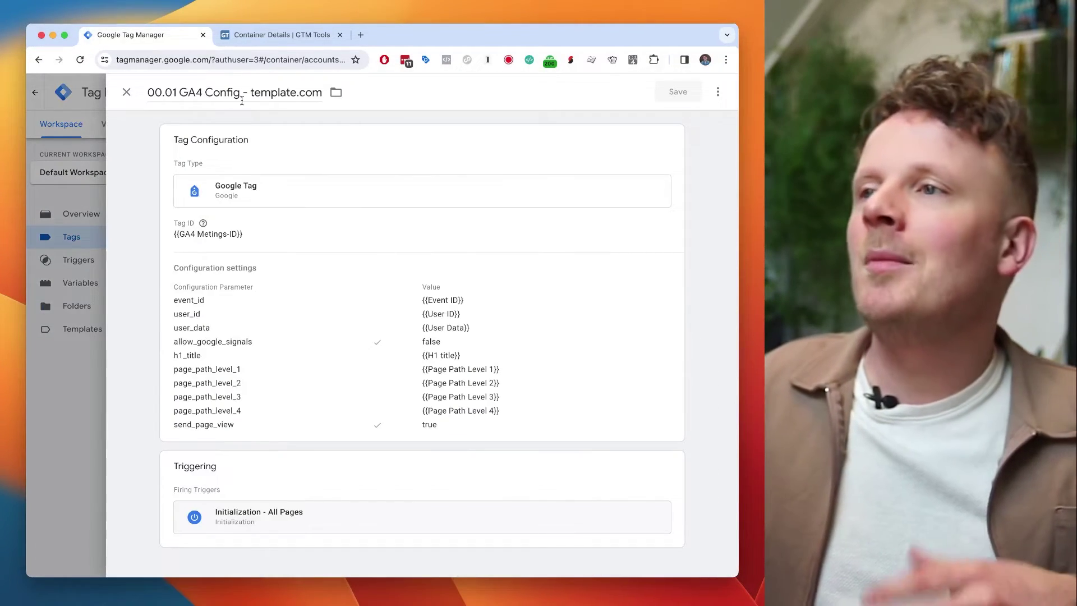
click(127, 94)
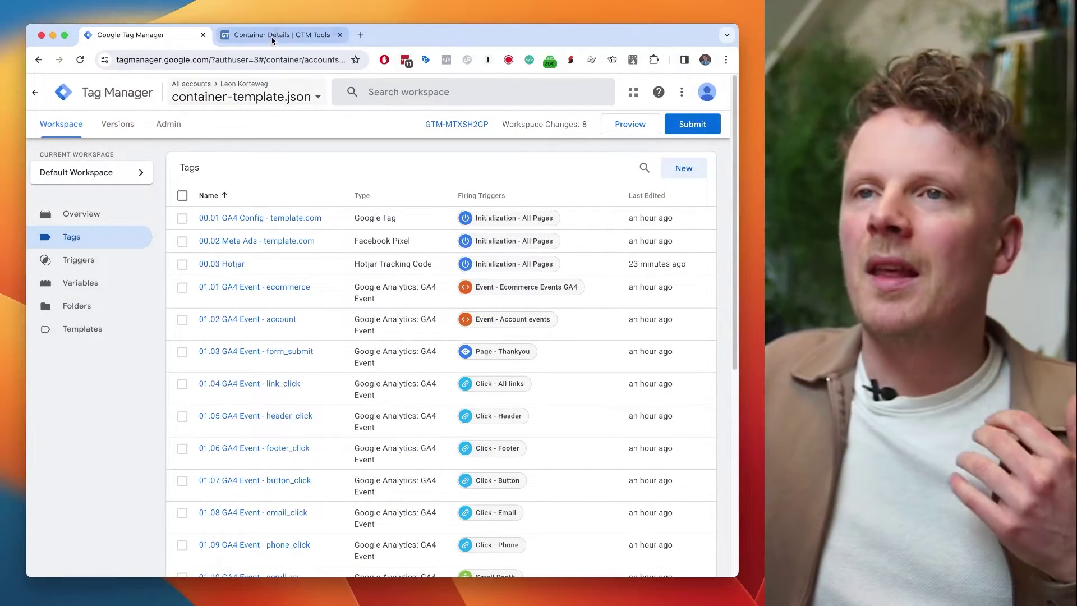
Switch to GTM Tools and enter Workspace mode for the Default Workspace.
click(234, 33)
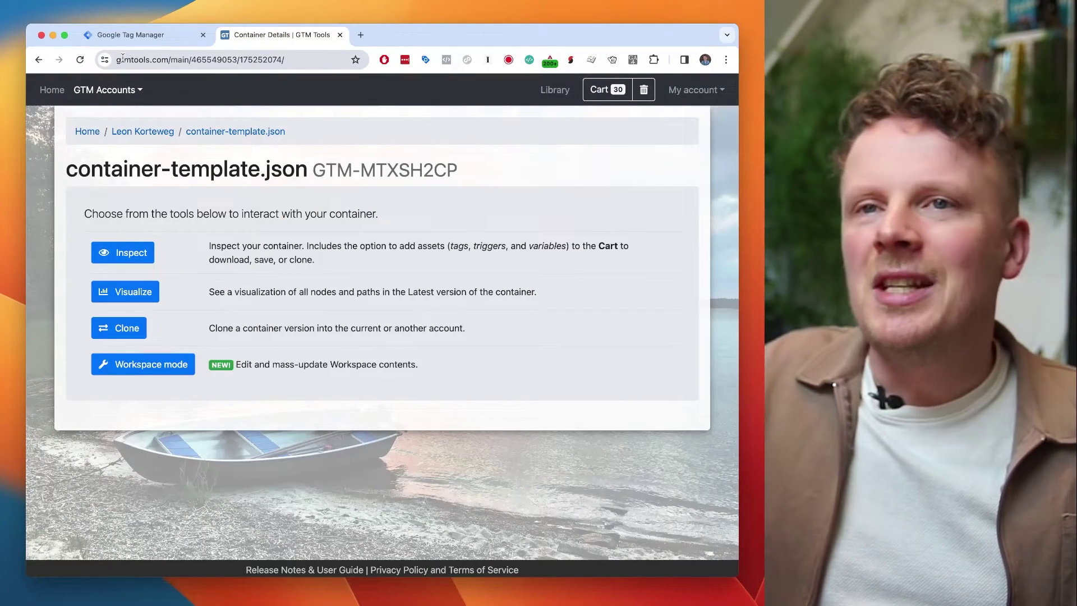
click(161, 57)
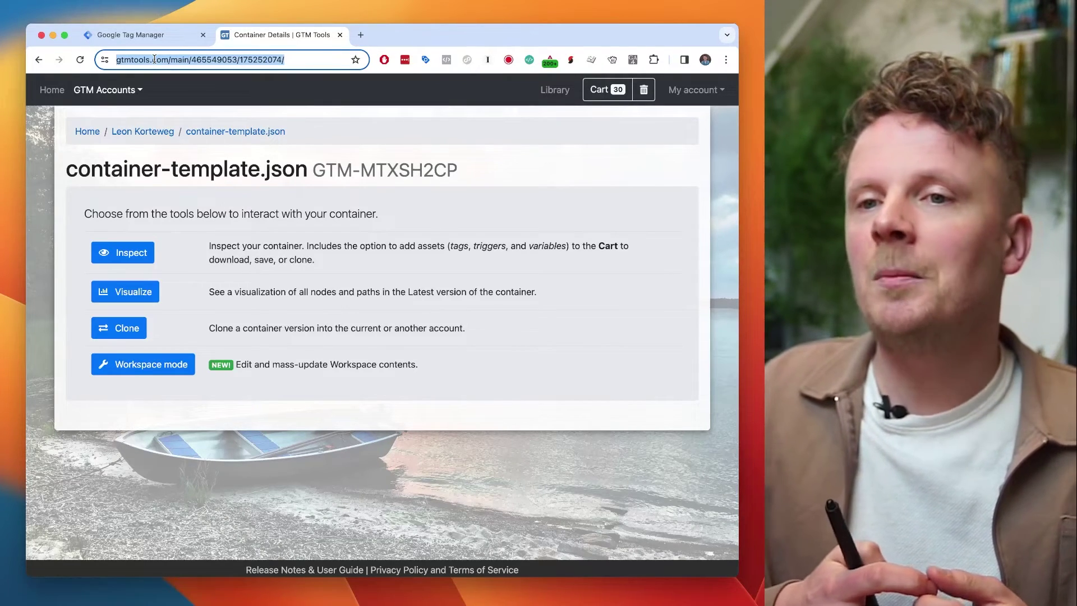
click(170, 372)
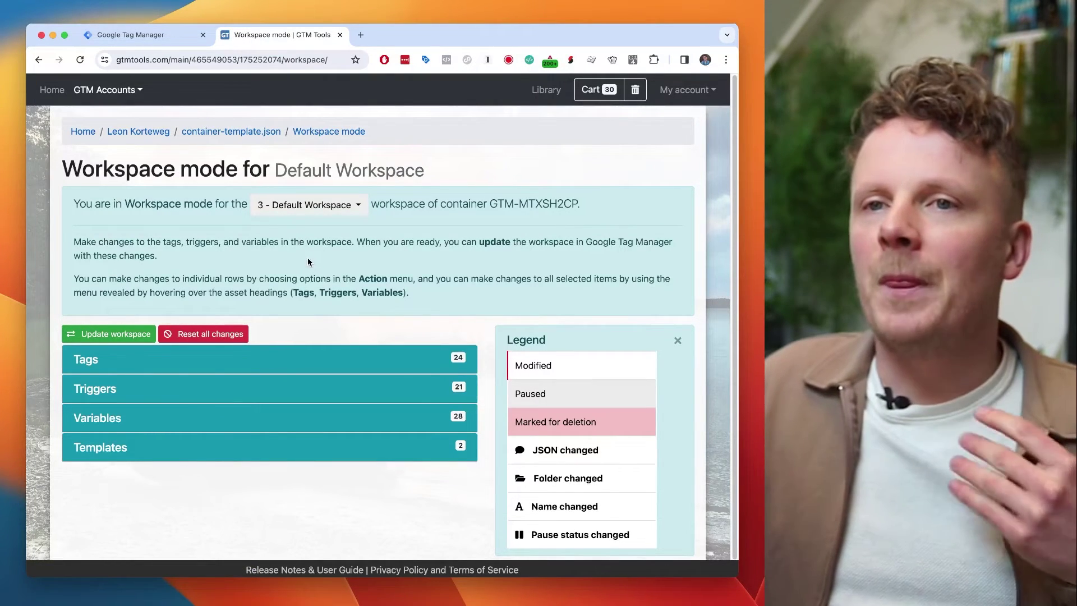
Expand the Tags table and inspect the names 00.01 GA4 Config, 00.02 Meta Ads and 00.03 Hotjar.
scroll(287, 273, down, 1)
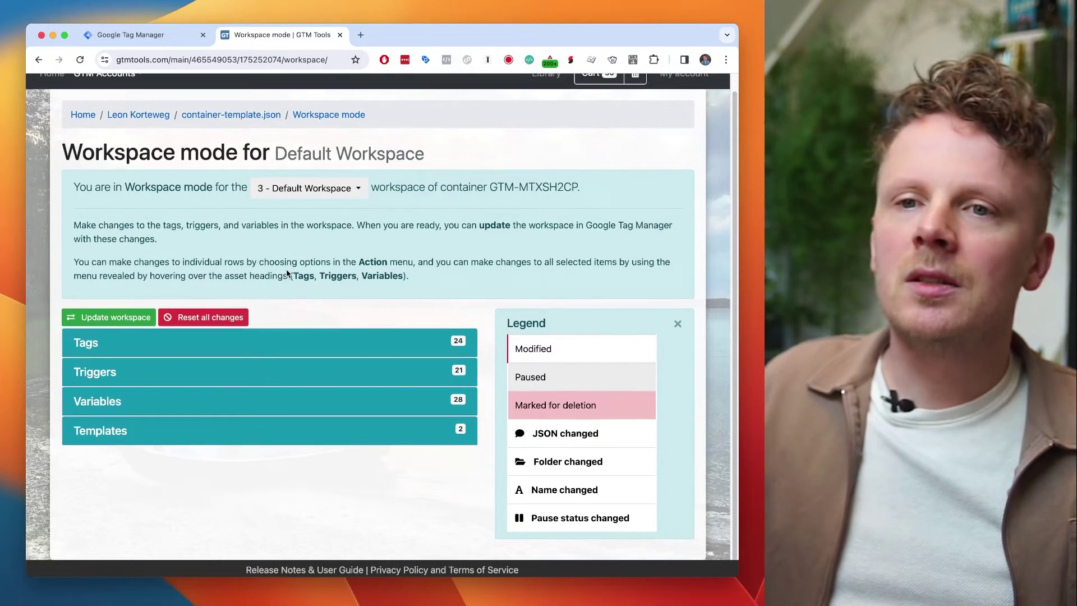
click(84, 344)
scroll(172, 224, down, 5)
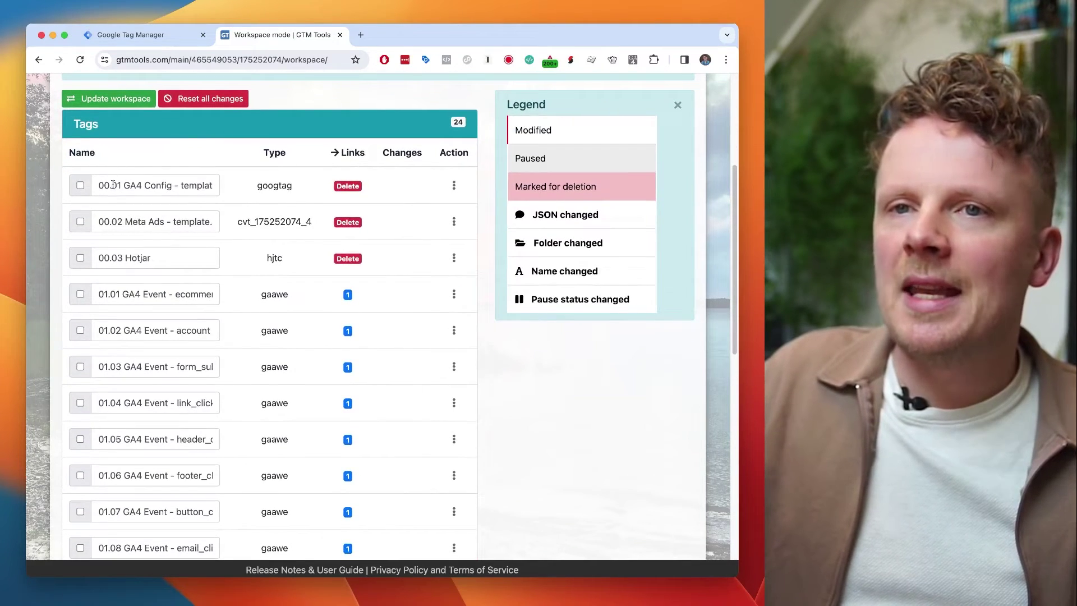
double_click(113, 184)
triple_click(127, 223)
double_click(137, 258)
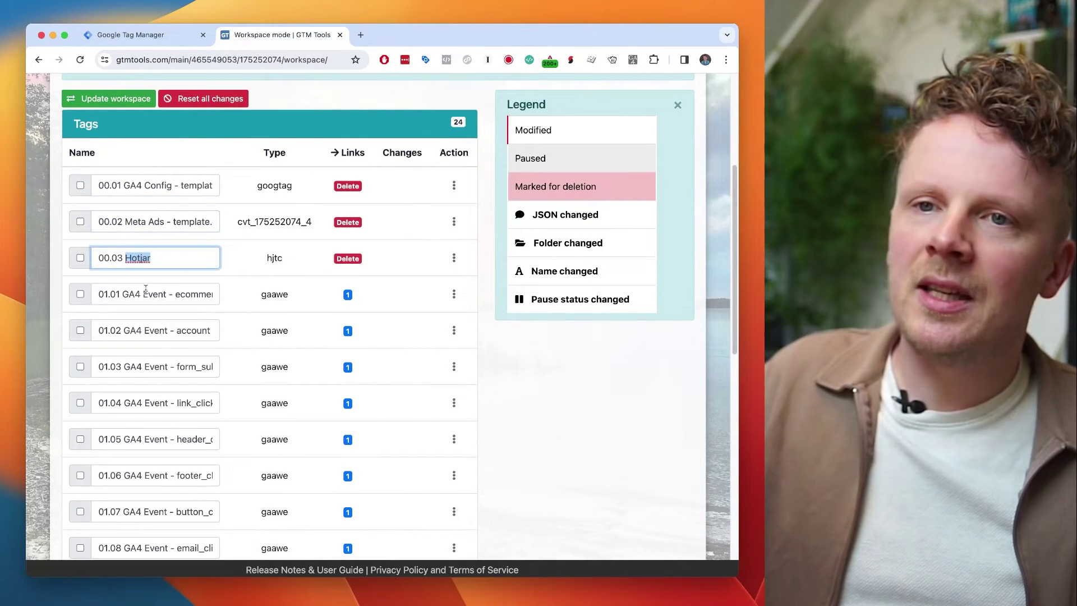
Scroll past the Triggers and expand the Variables table for review.
scroll(146, 289, down, 15)
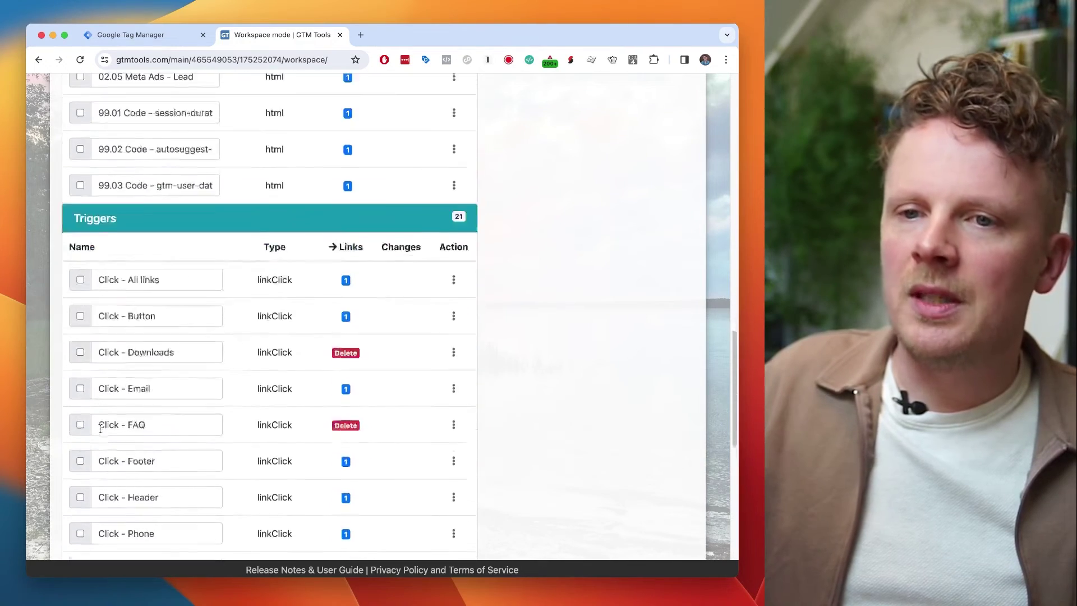
scroll(100, 429, down, 10)
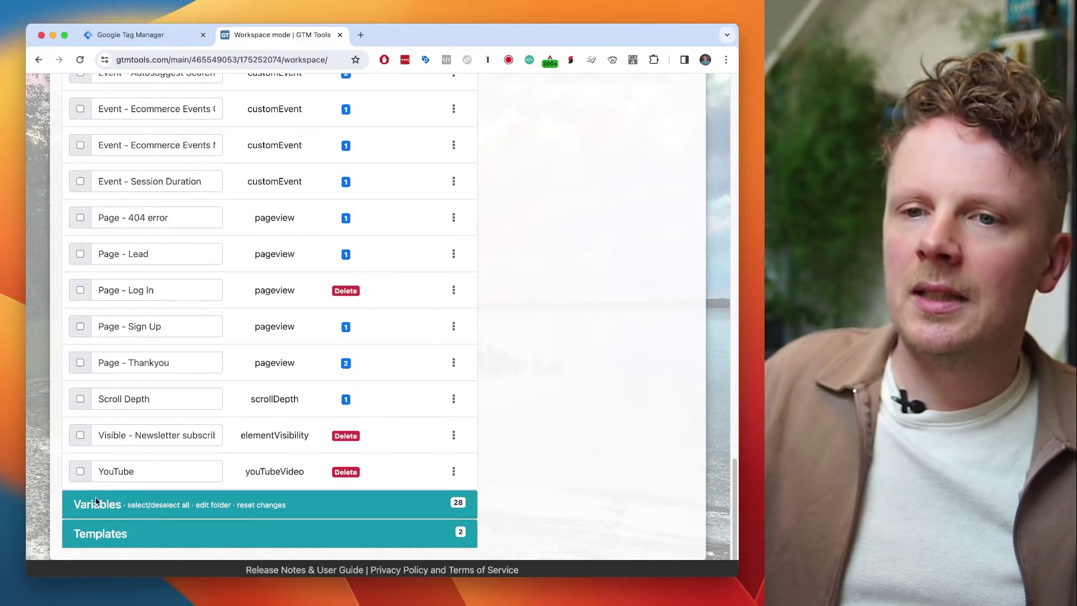
click(96, 503)
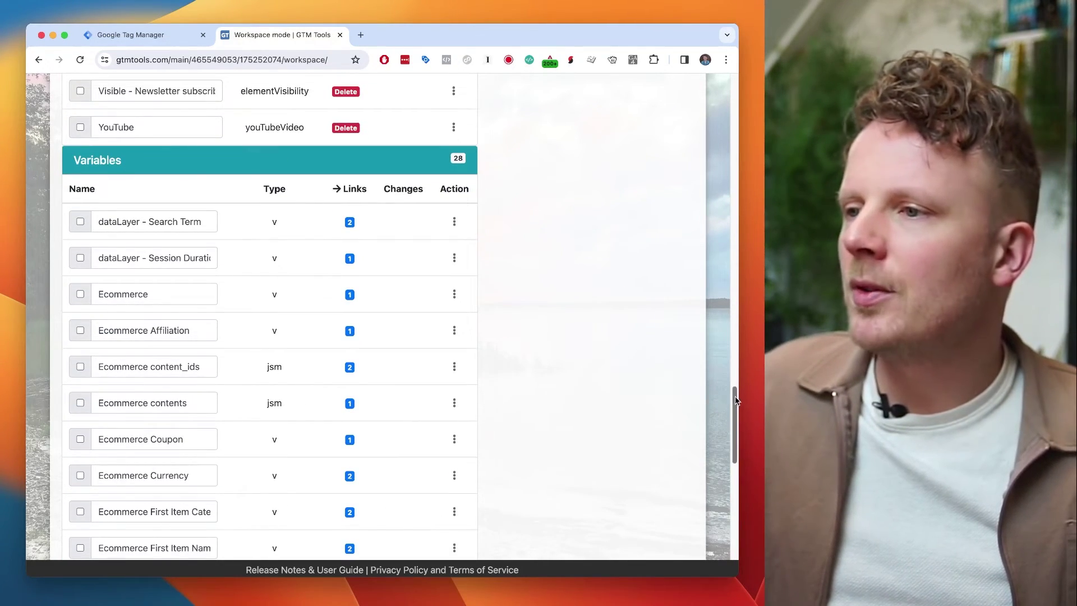
drag(735, 400, 735, 88)
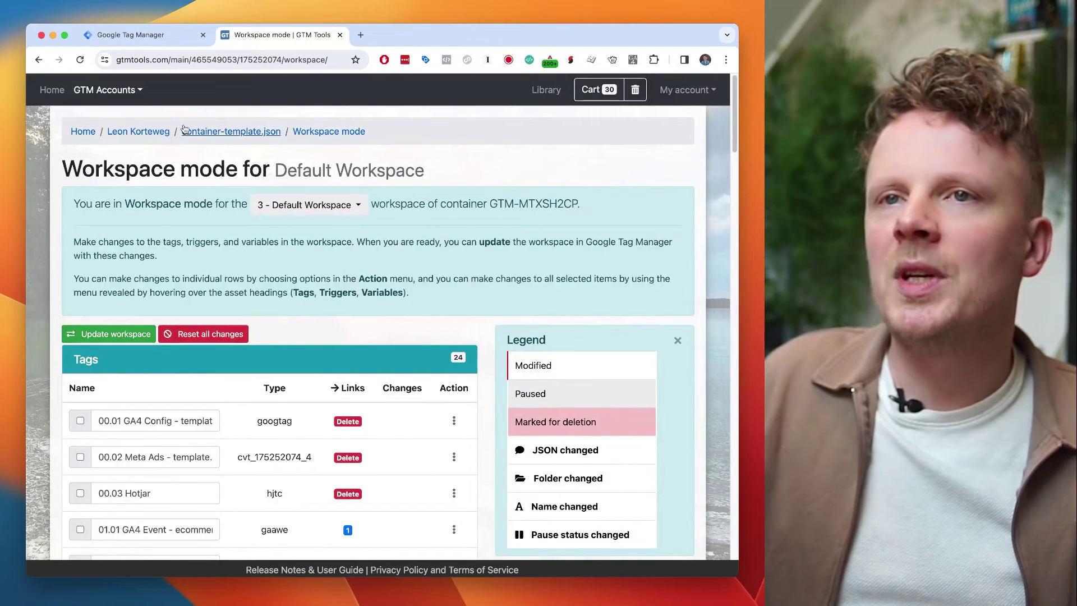
Switch back to the Google Tag Manager container's Tags list, 00.01 GA4 Config through 01.09.
click(168, 37)
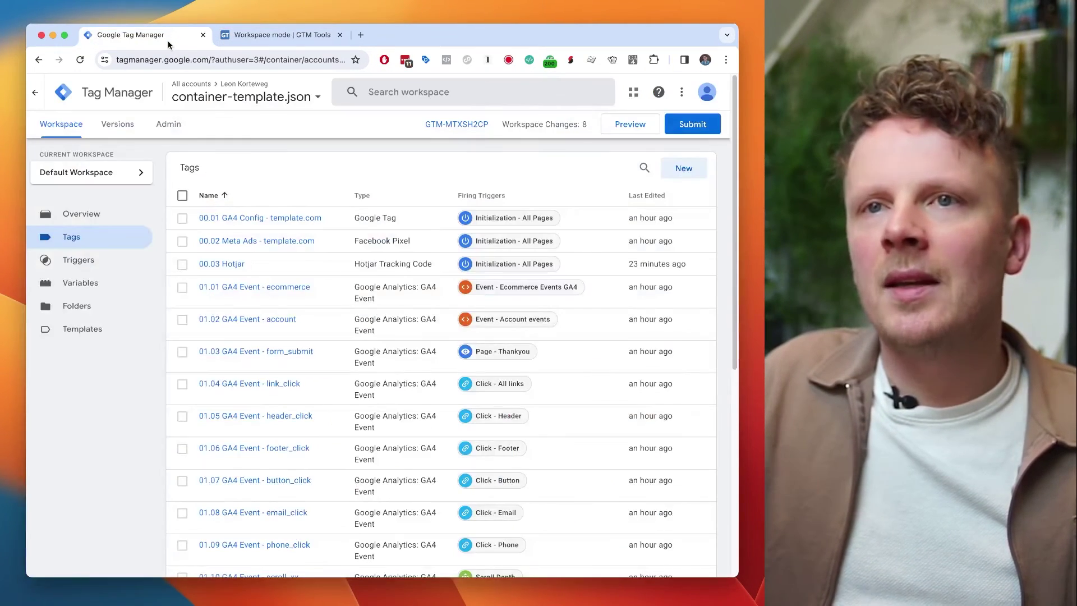